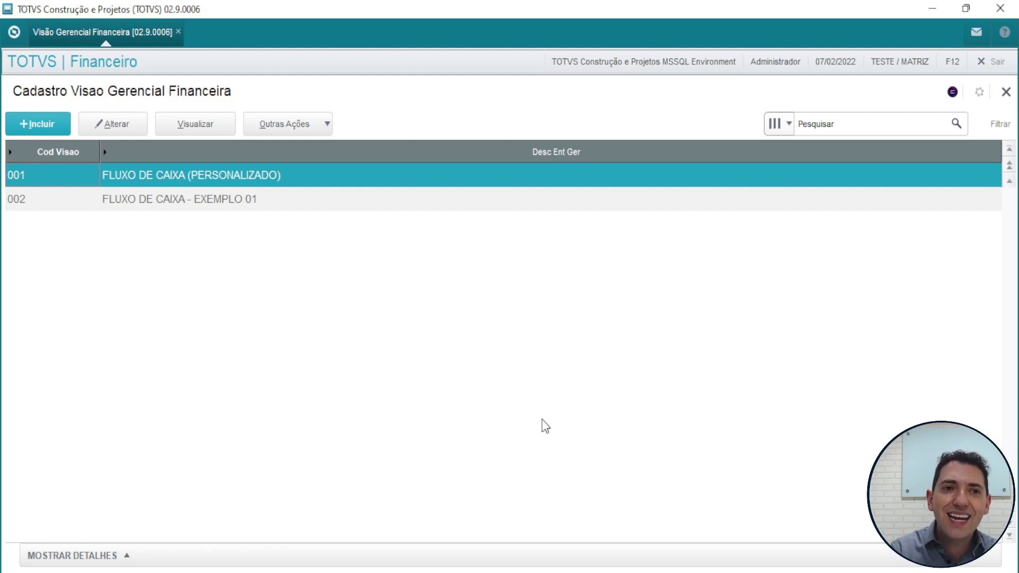
# Step: Create and save a financial management view with code 003 and description "FLUXO DE CAIXA - EXEMPLO 2"
pyautogui.click(255, 207)
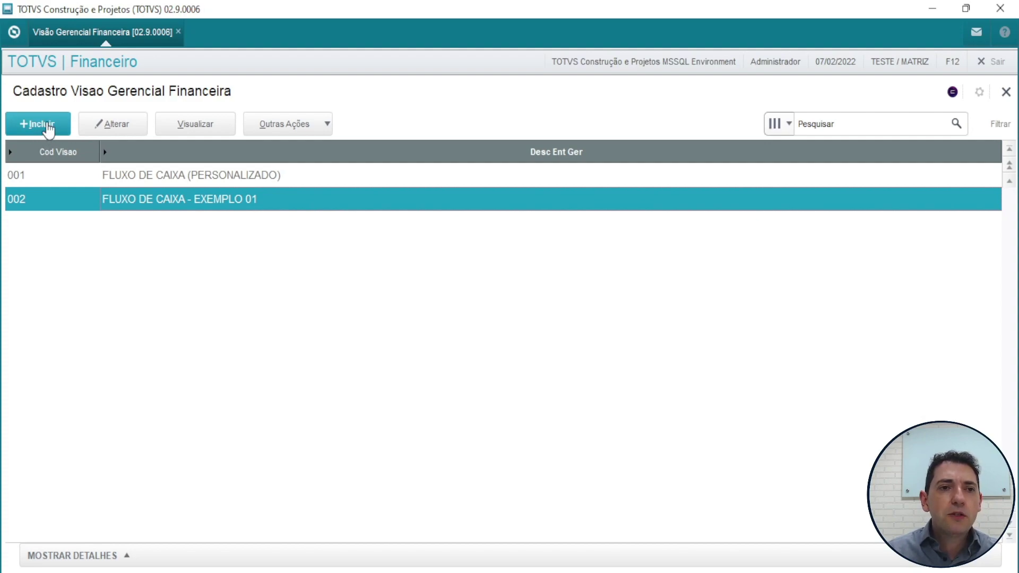
pyautogui.click(48, 129)
pyautogui.click(246, 159)
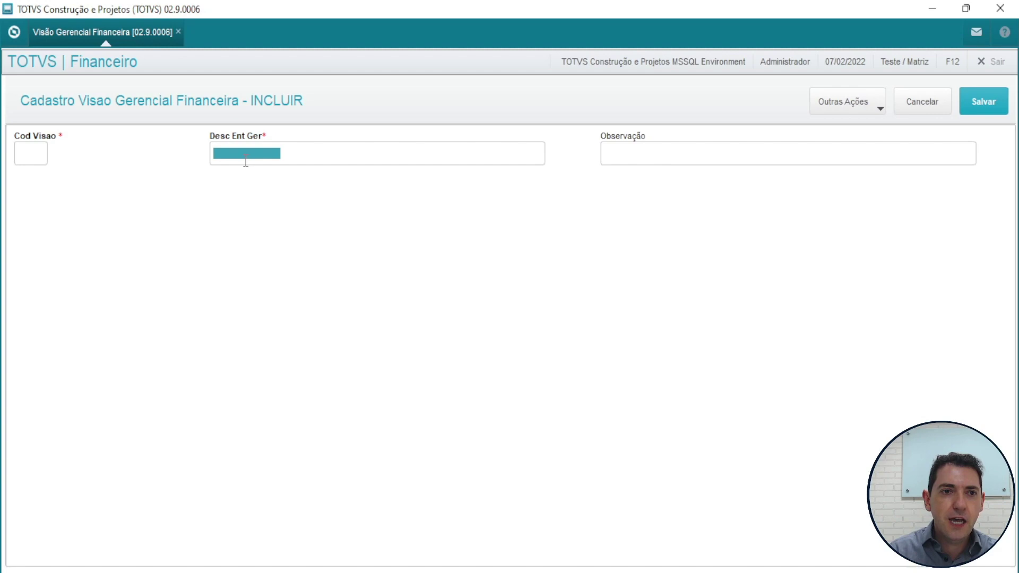
pyautogui.click(34, 152)
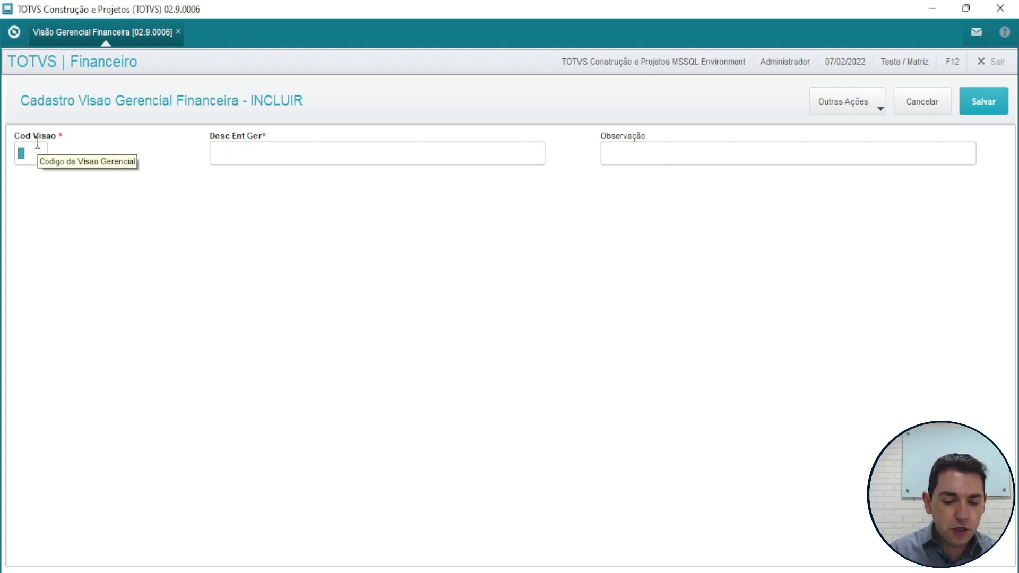
pyautogui.write('003')
pyautogui.press('Tab')
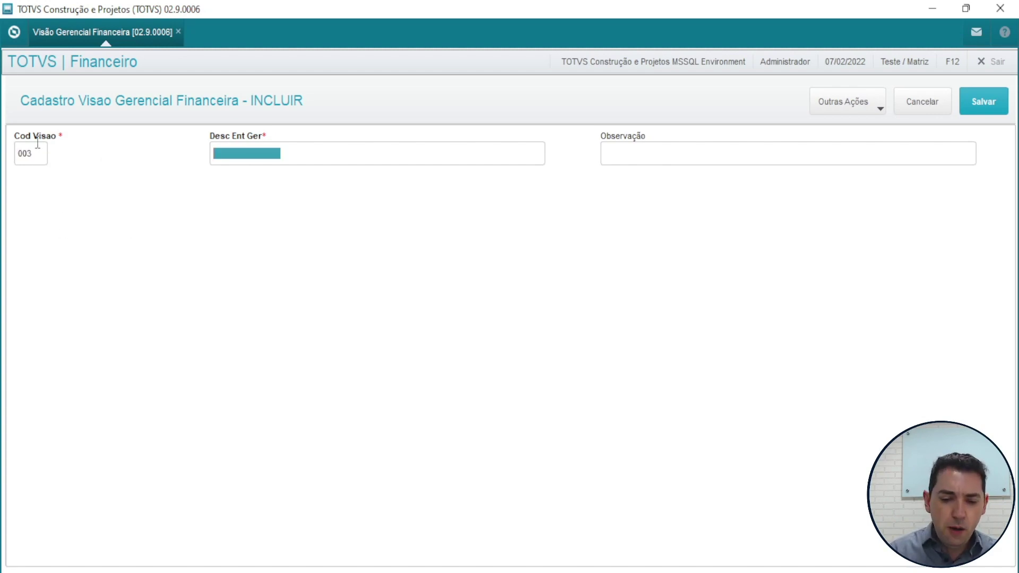
pyautogui.write('FLUXO DE CAIXA - EXEMPLO 2')
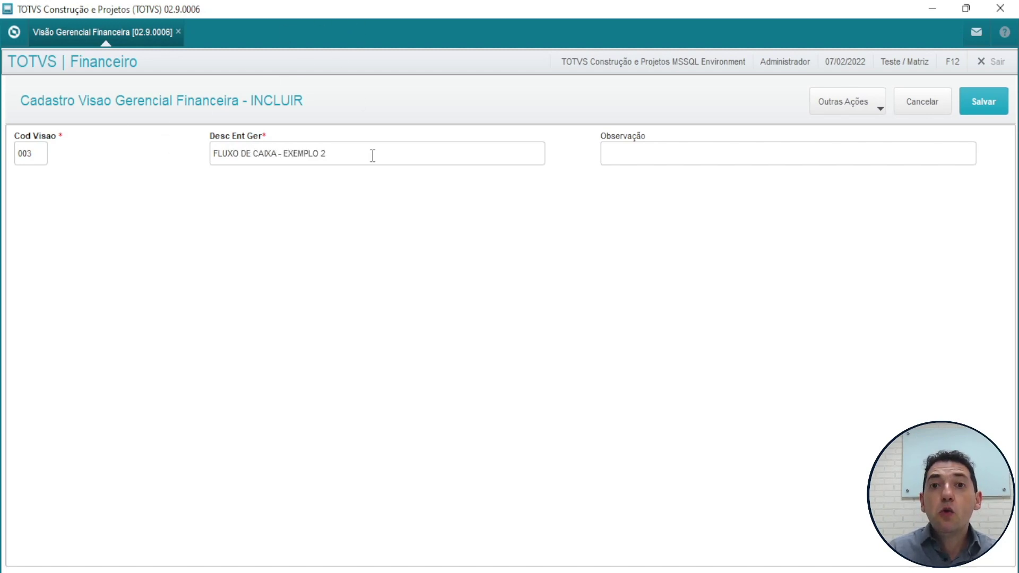
pyautogui.click(975, 109)
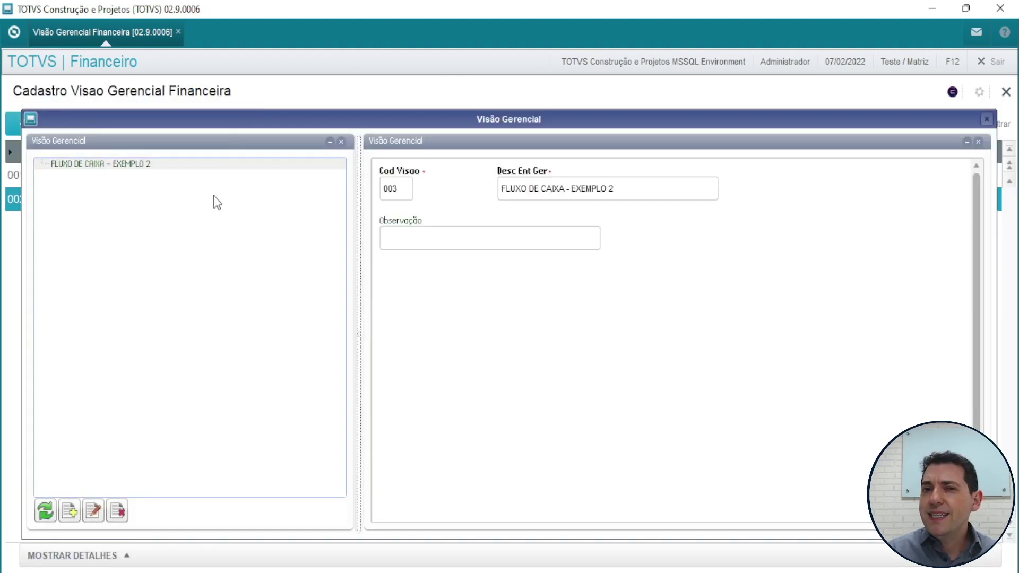
# Step: Add a new entity under FLUXO DE CAIXA - EXEMPLO 2 and change the last digit of its Entid Gerenc code to 1
pyautogui.click(118, 166)
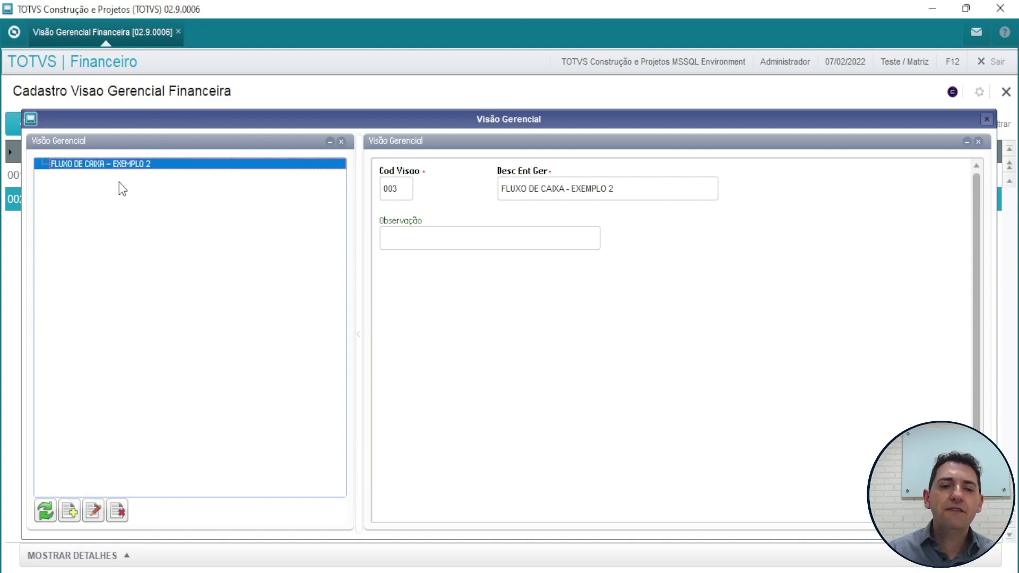
pyautogui.click(70, 511)
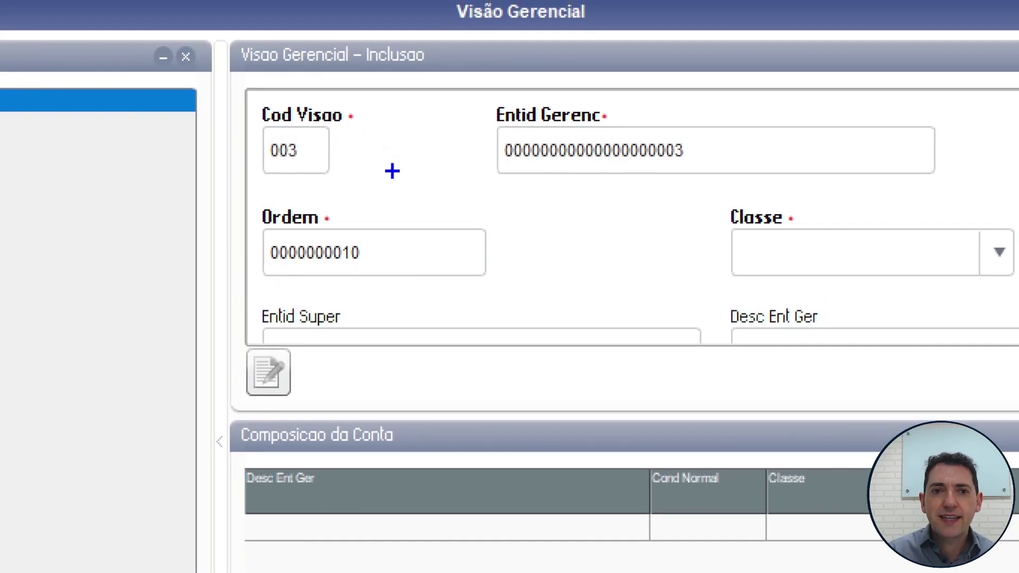
pyautogui.moveTo(322, 134); pyautogui.dragTo(395, 62)
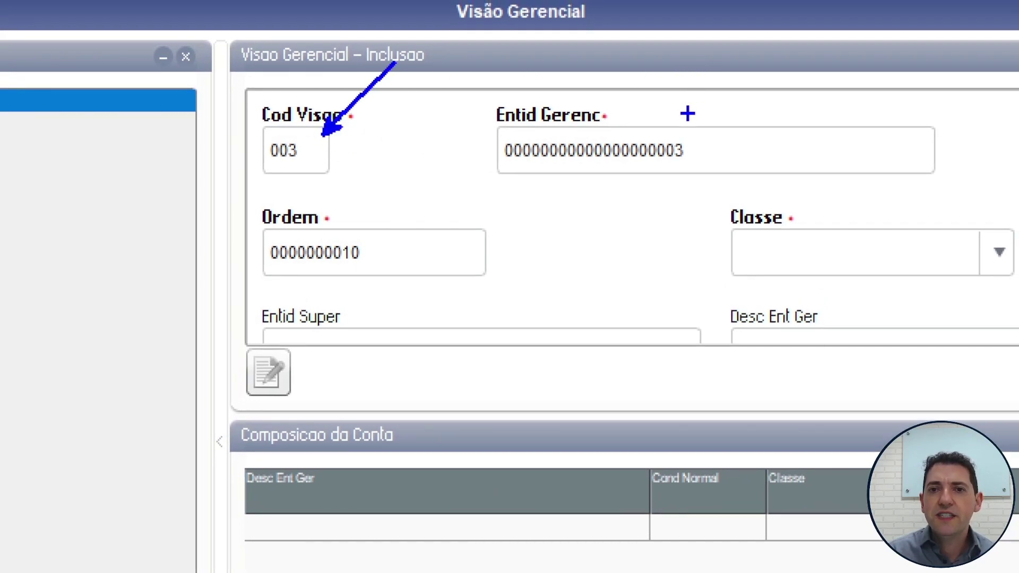
pyautogui.moveTo(676, 133); pyautogui.dragTo(770, 50)
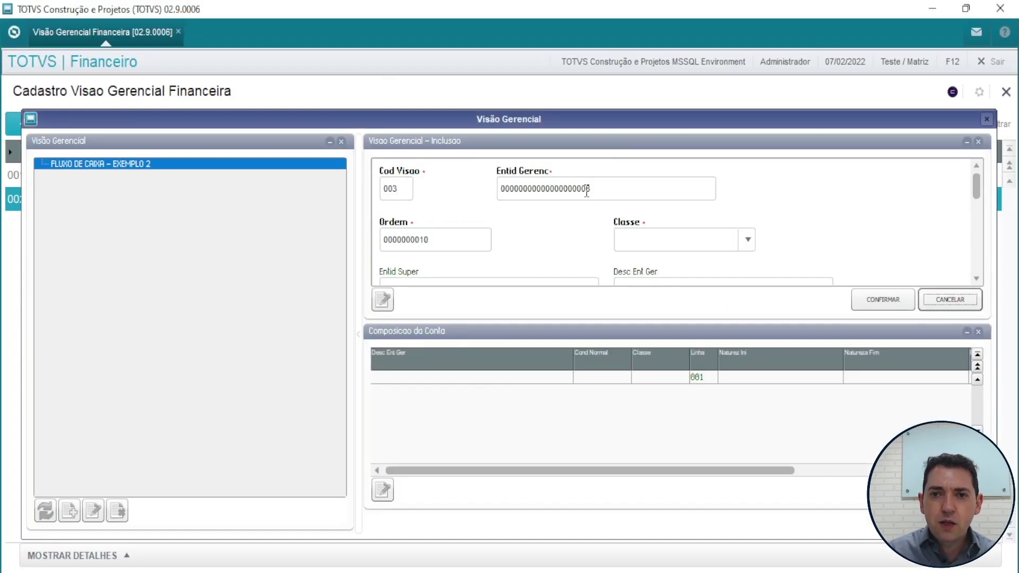
pyautogui.click(754, 153)
pyautogui.press('Home')
pyautogui.press('Right')
pyautogui.press('Right')
pyautogui.press('Right')
pyautogui.press('Right')
pyautogui.press('Right')
pyautogui.press('Right')
pyautogui.press('Right')
pyautogui.press('Right')
pyautogui.press('Right')
pyautogui.press('Right')
pyautogui.press('Right')
pyautogui.press('Right')
pyautogui.press('Right')
pyautogui.press('Right')
pyautogui.press('Right')
pyautogui.press('Right')
pyautogui.press('Right')
pyautogui.press('Right')
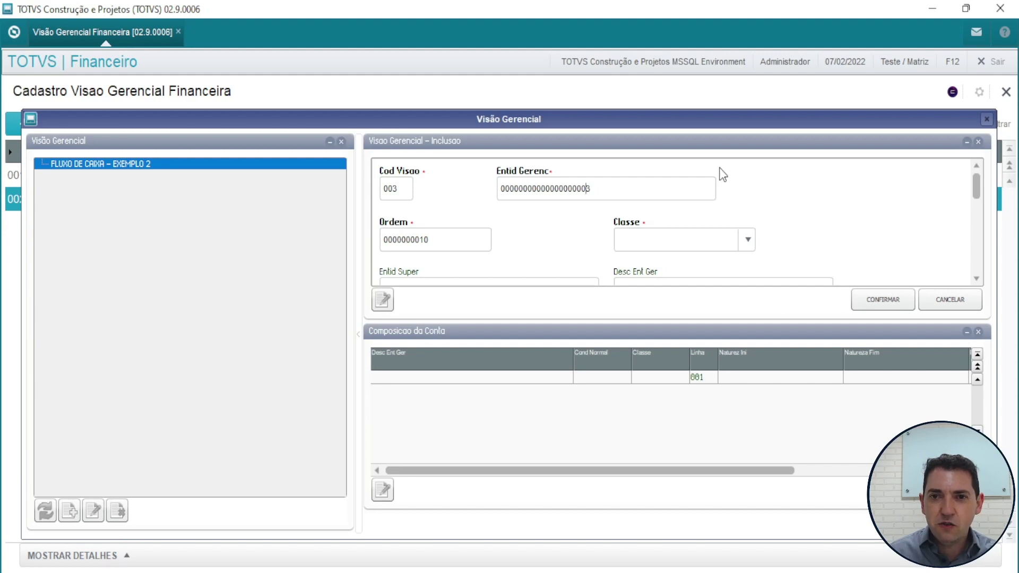
pyautogui.write('1')
pyautogui.press('Tab')
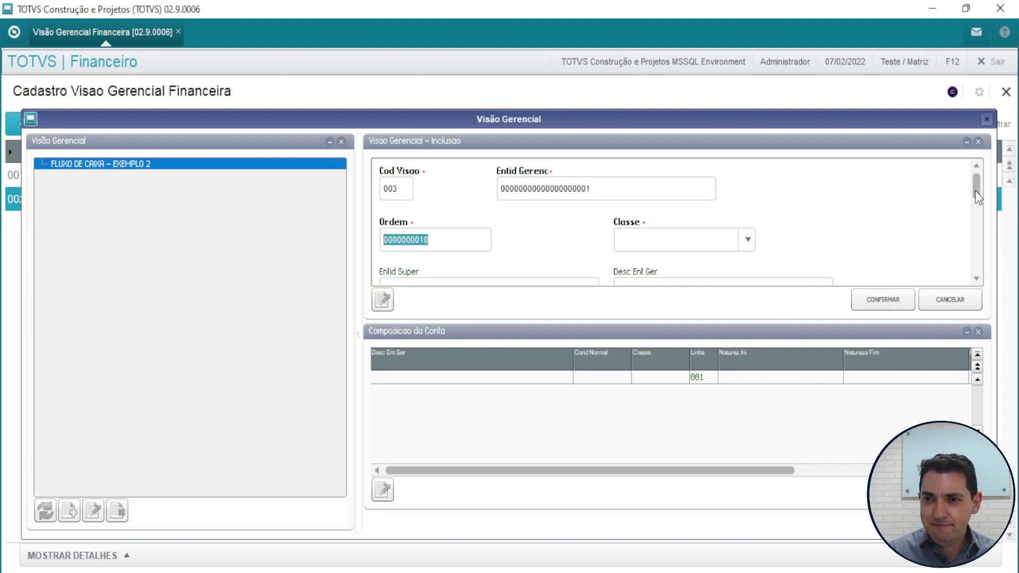
# Step: Set the new entity's class to 1 - Sintetica and its description to RECEITAS
pyautogui.moveTo(976, 189); pyautogui.dragTo(976, 192)
pyautogui.click(709, 231)
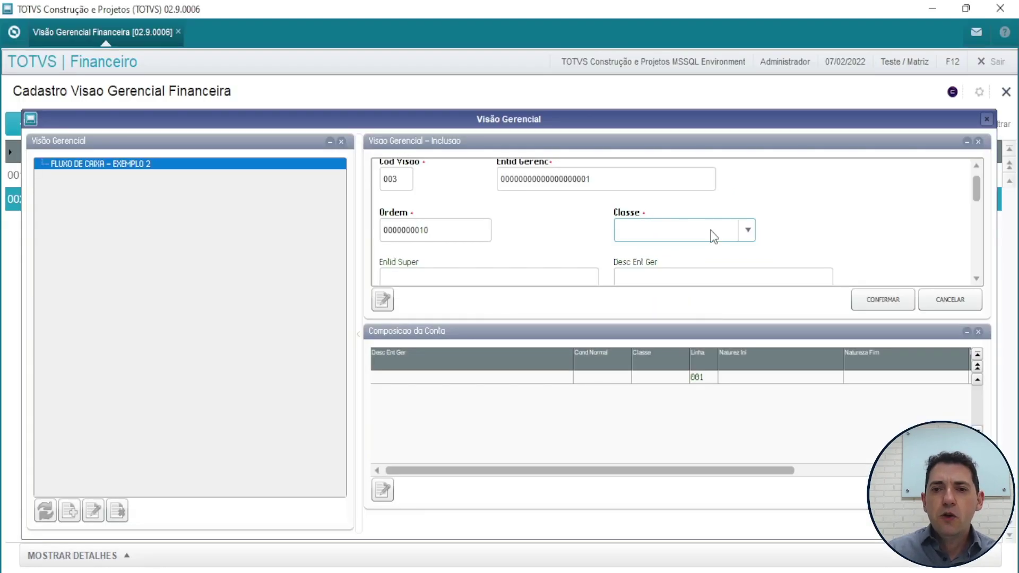
pyautogui.click(708, 236)
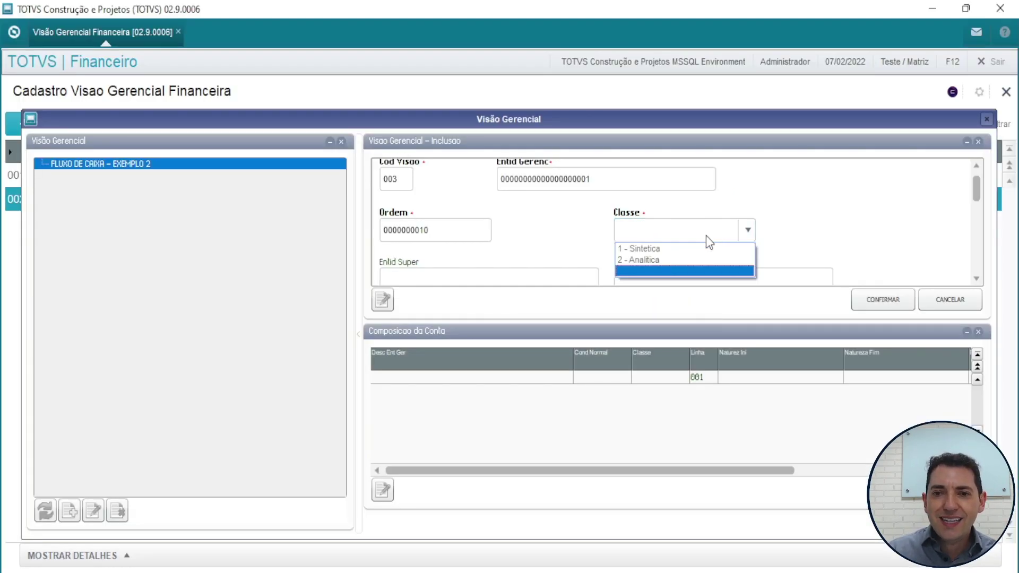
pyautogui.click(695, 246)
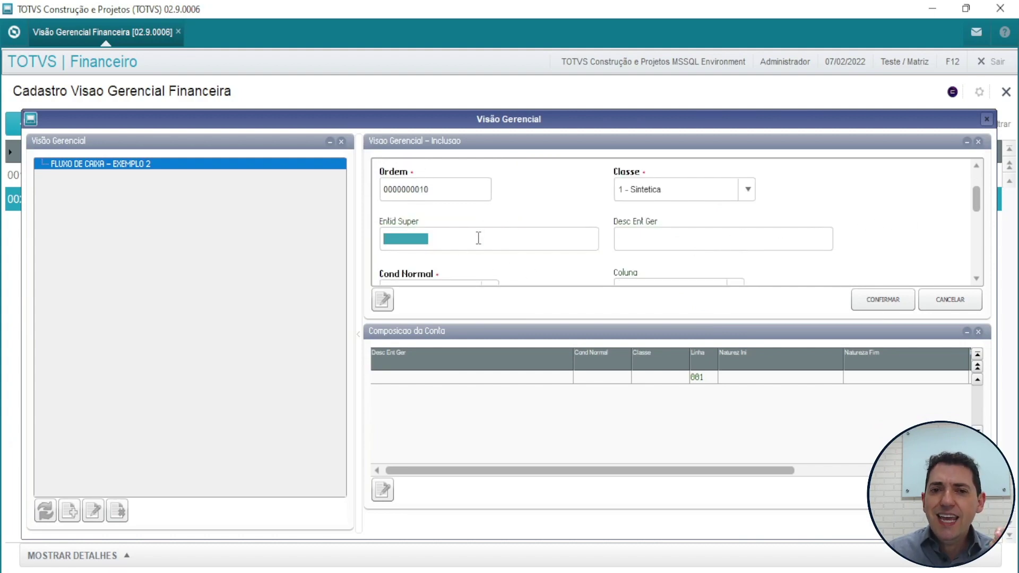
pyautogui.click(708, 241)
pyautogui.write('RECEITAS')
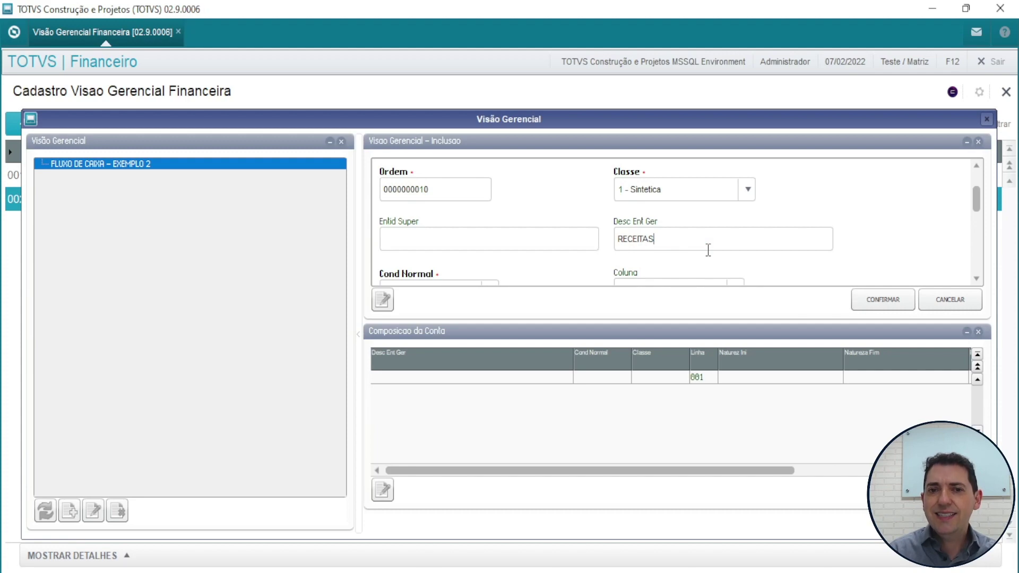
pyautogui.press('Tab')
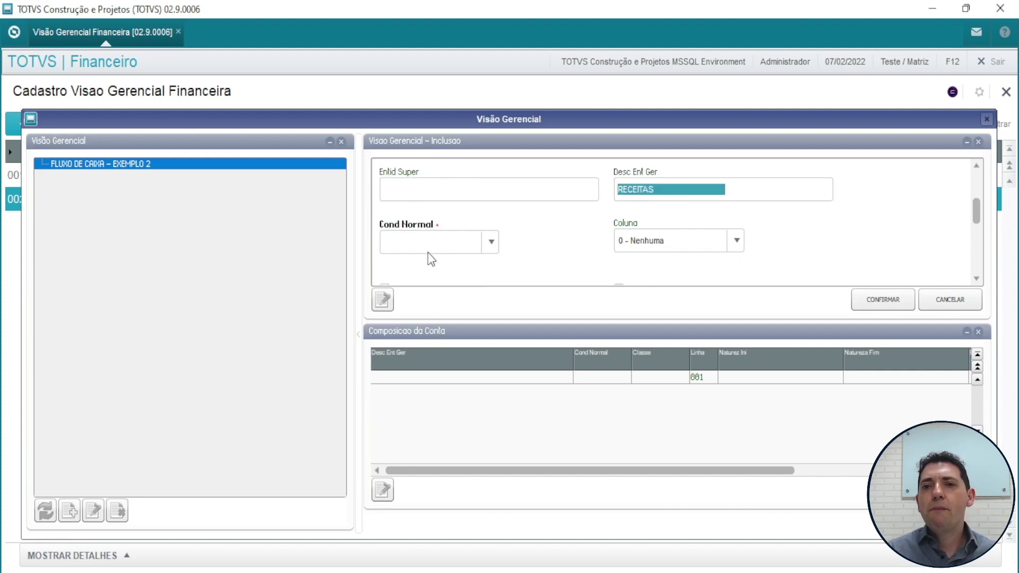
# Step: Set the RECEITAS entity's Cond Normal to 2 - Credito and confirm its inclusion
pyautogui.click(431, 246)
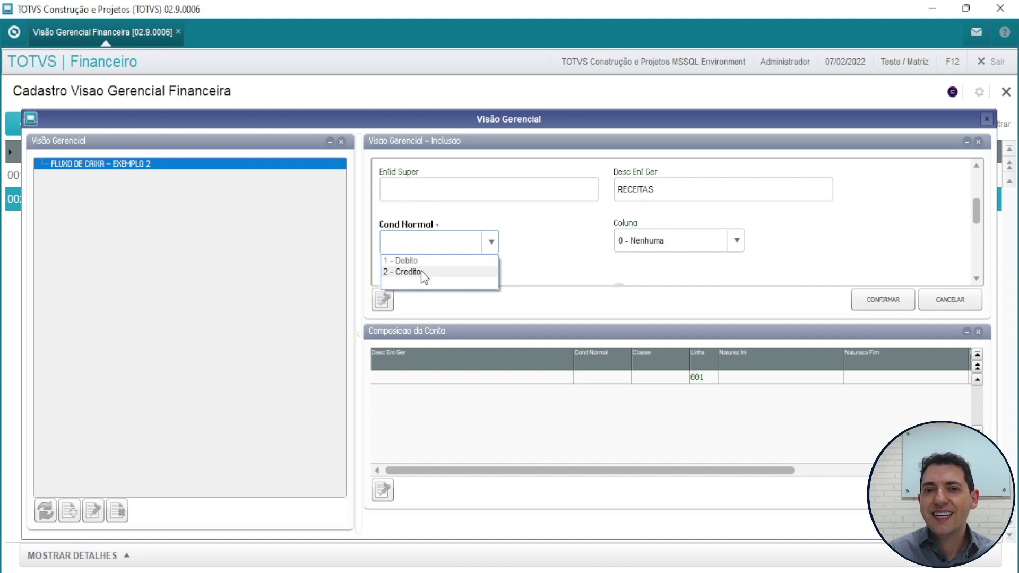
pyautogui.click(421, 270)
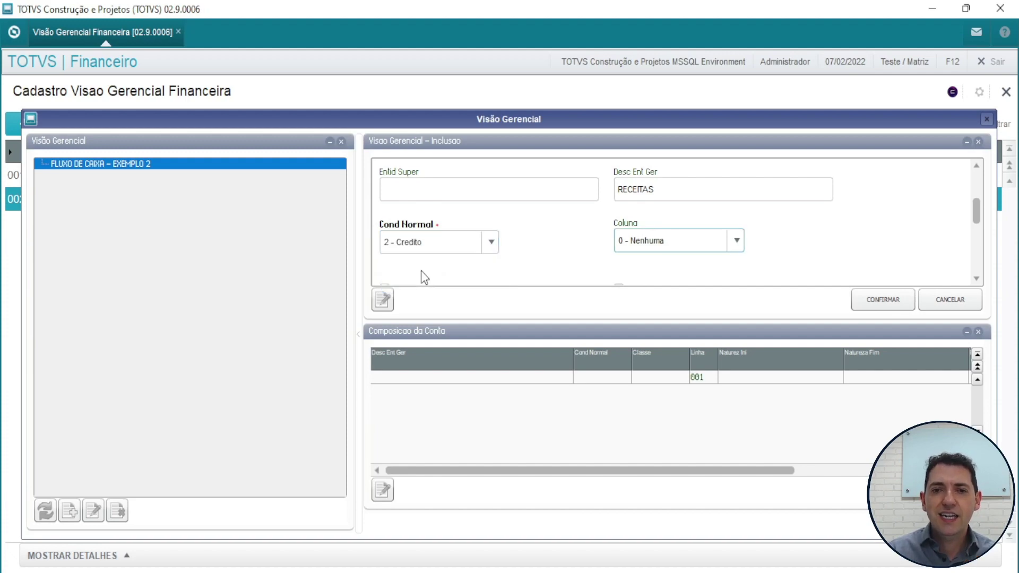
pyautogui.scroll(-2, 975, 214)
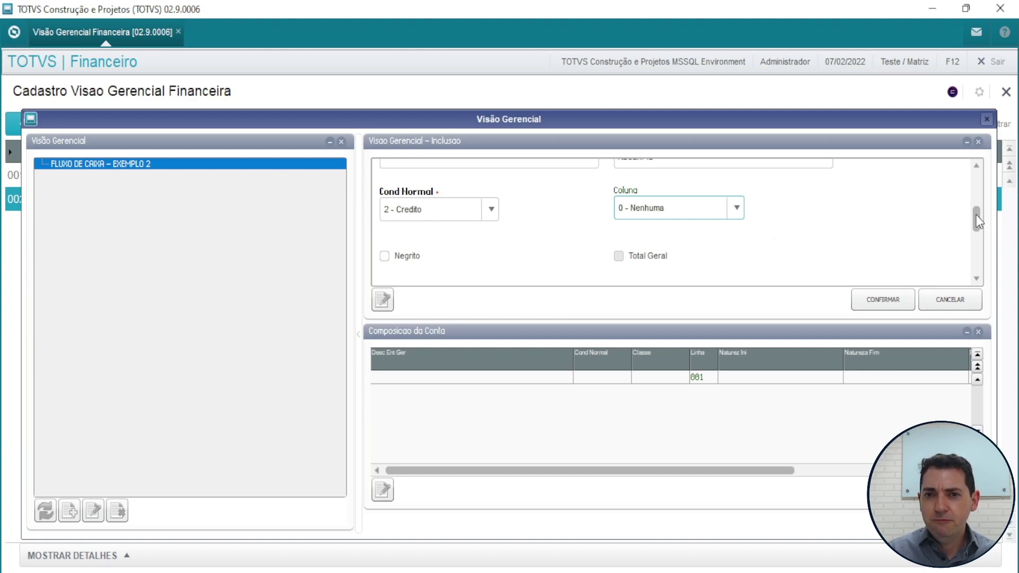
pyautogui.moveTo(976, 215); pyautogui.dragTo(971, 257)
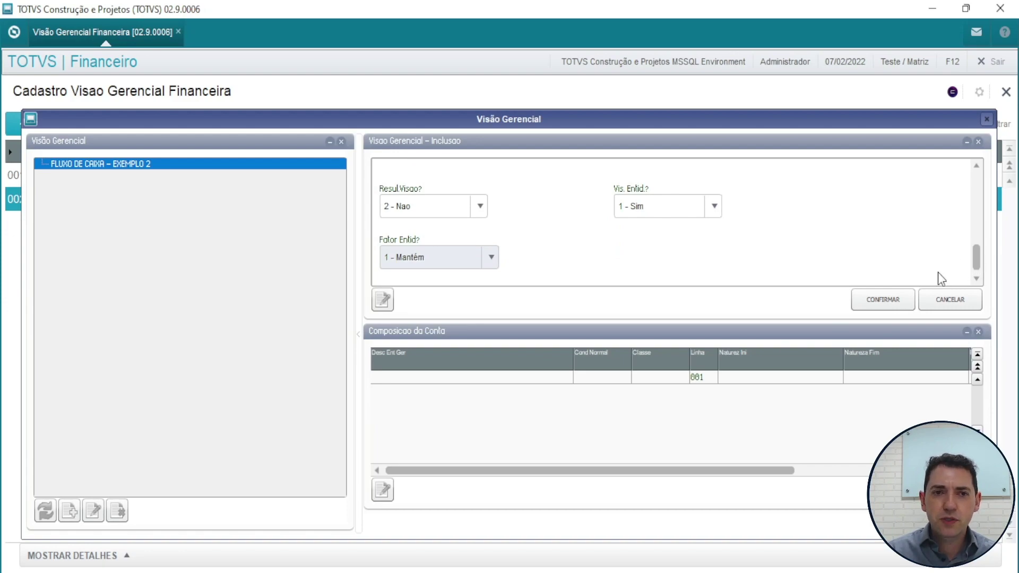
pyautogui.click(898, 297)
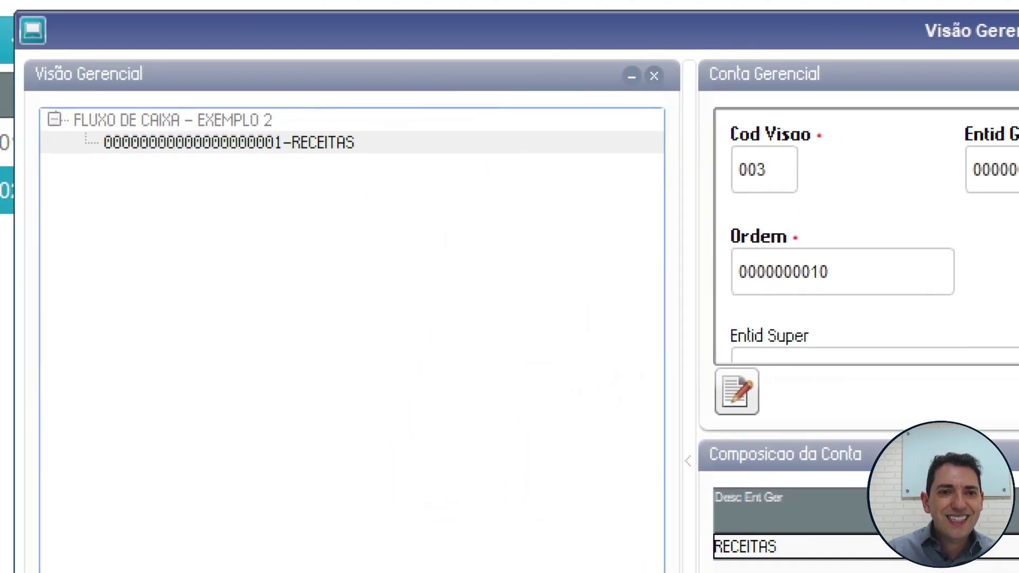
pyautogui.moveTo(344, 169); pyautogui.dragTo(458, 266)
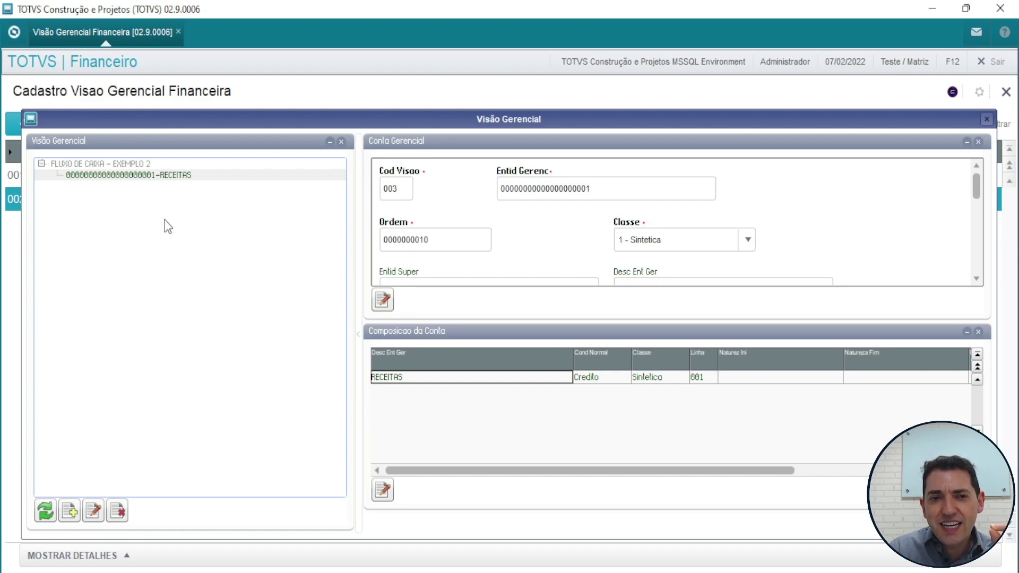
# Step: Add a new child entity under RECEITAS and set its class to 2 - Analitica
pyautogui.click(124, 175)
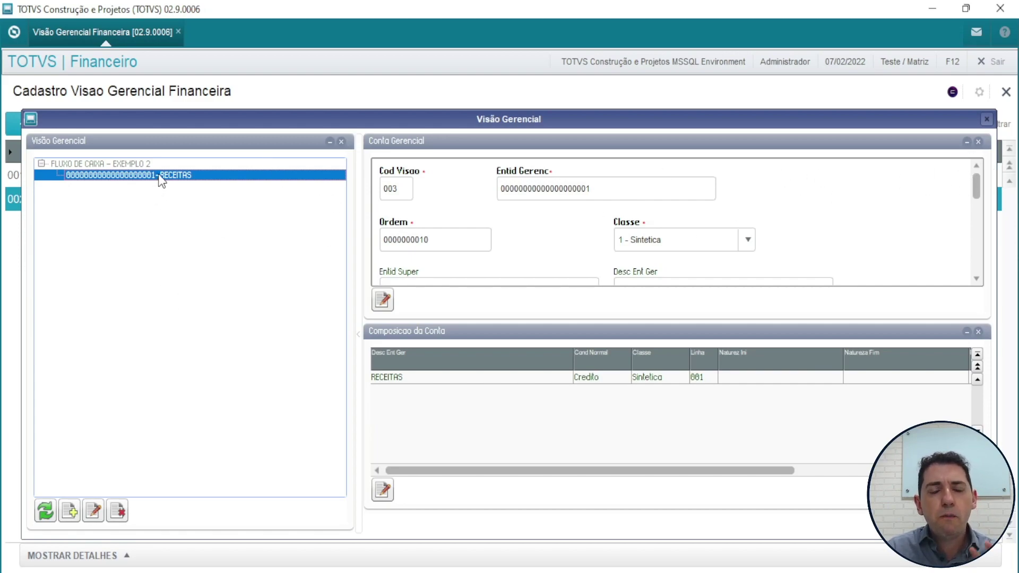
pyautogui.click(69, 513)
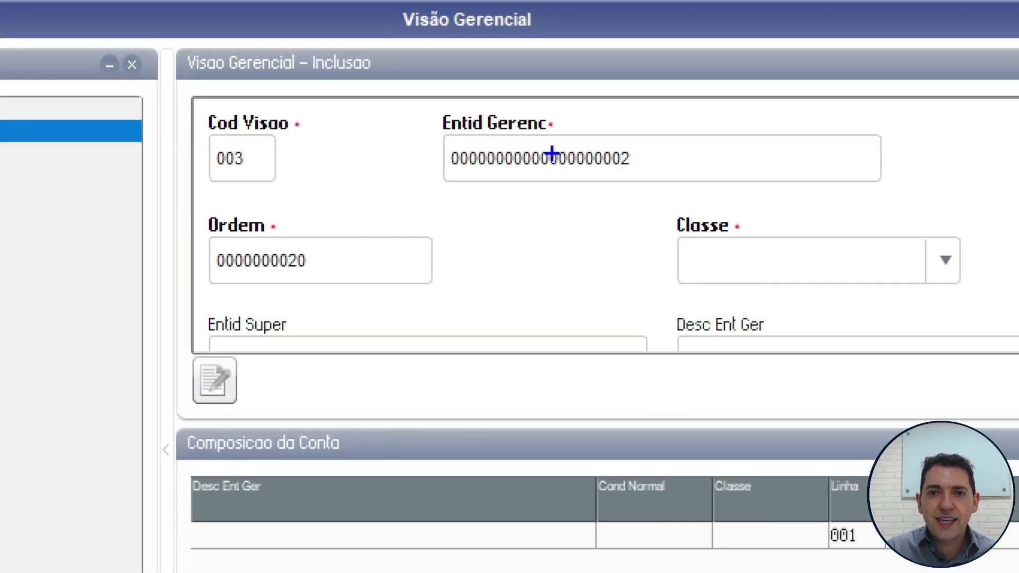
pyautogui.moveTo(541, 173); pyautogui.dragTo(500, 275)
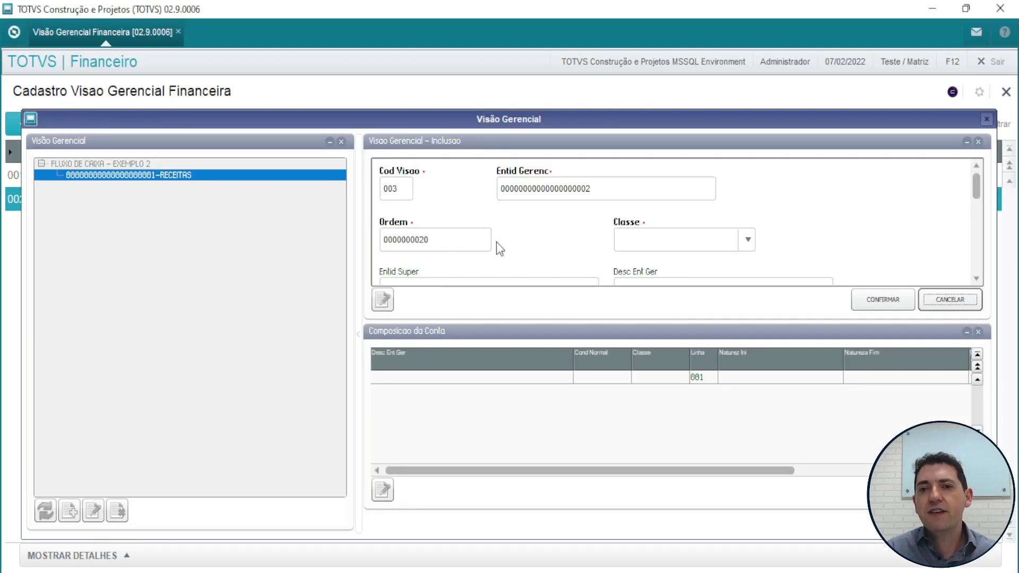
pyautogui.click(670, 244)
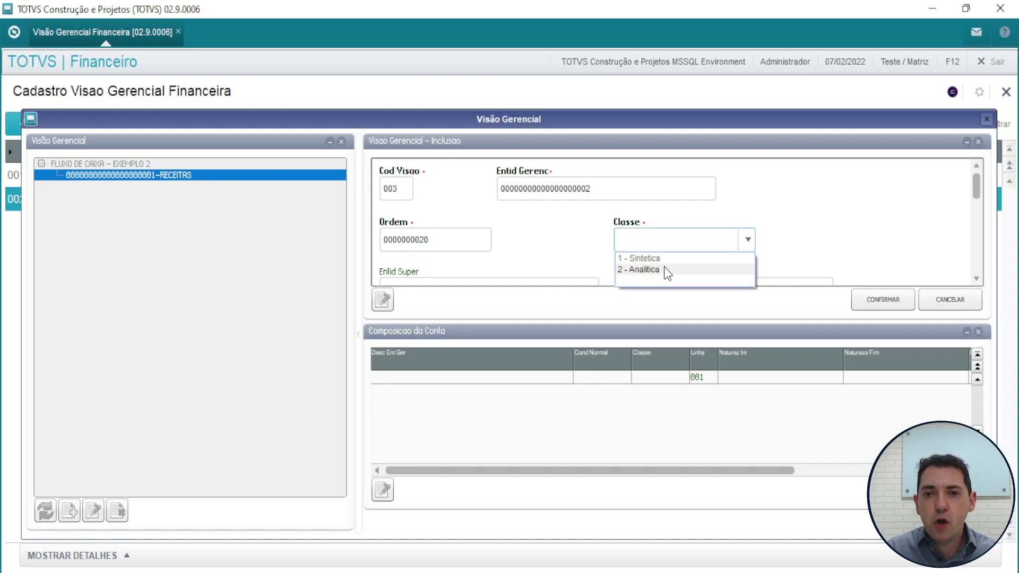
pyautogui.click(663, 269)
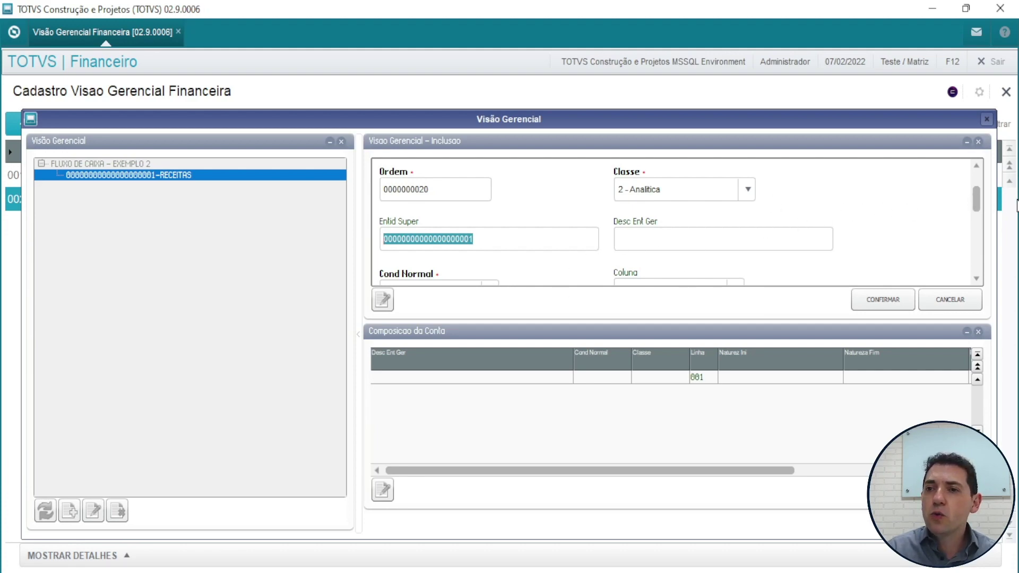
pyautogui.scroll(1, 970, 201)
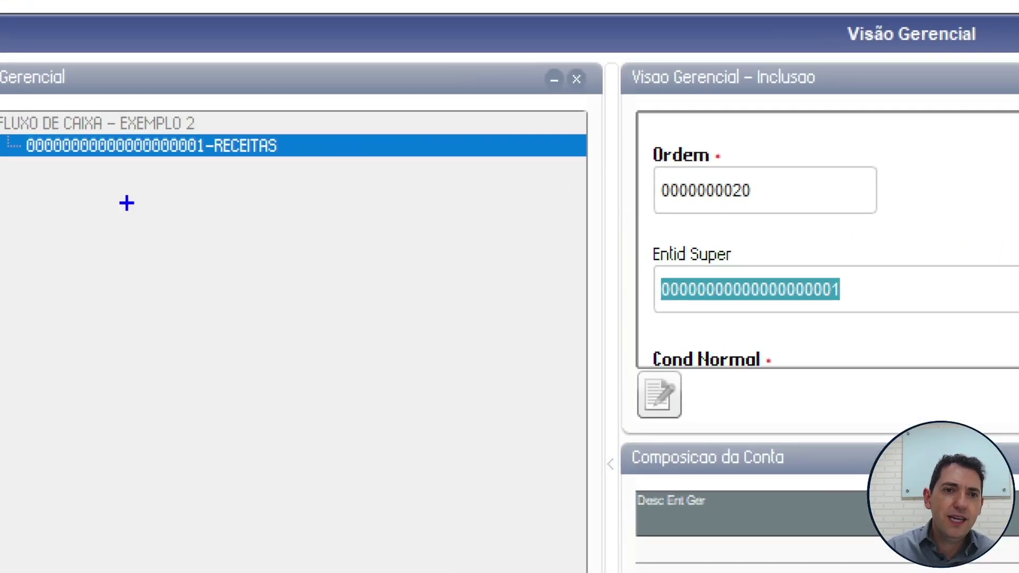
pyautogui.moveTo(265, 164); pyautogui.dragTo(324, 258)
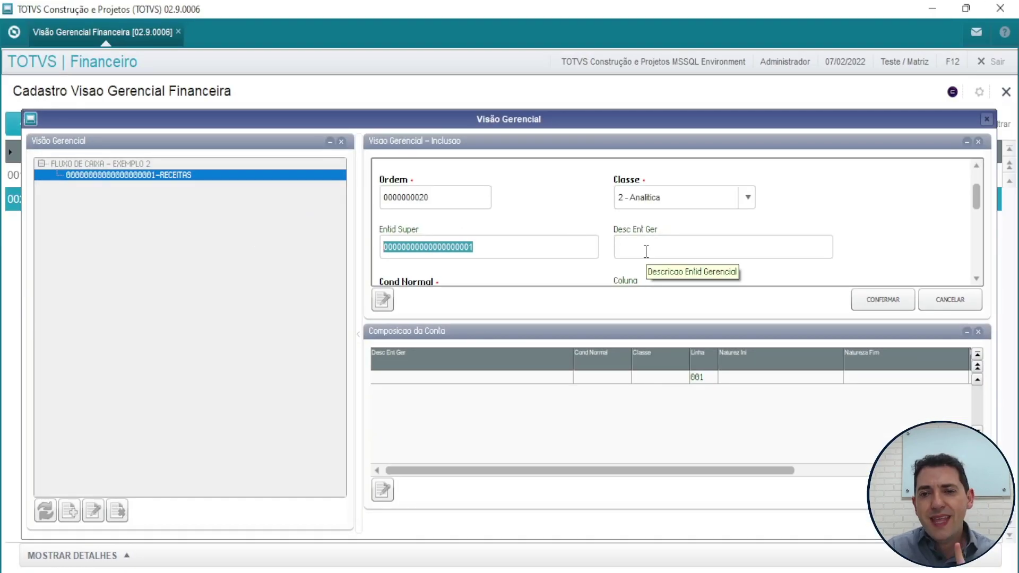
# Step: Describe the child entity as SERVIÇOS and set its Cond Normal to 2 - Credito
pyautogui.click(644, 251)
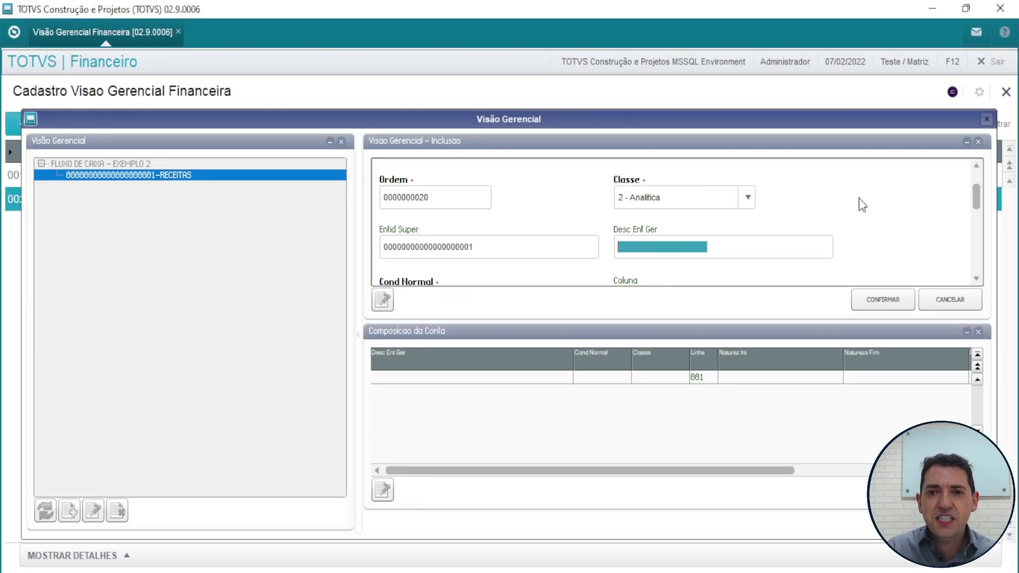
pyautogui.write('SERVIÇOS')
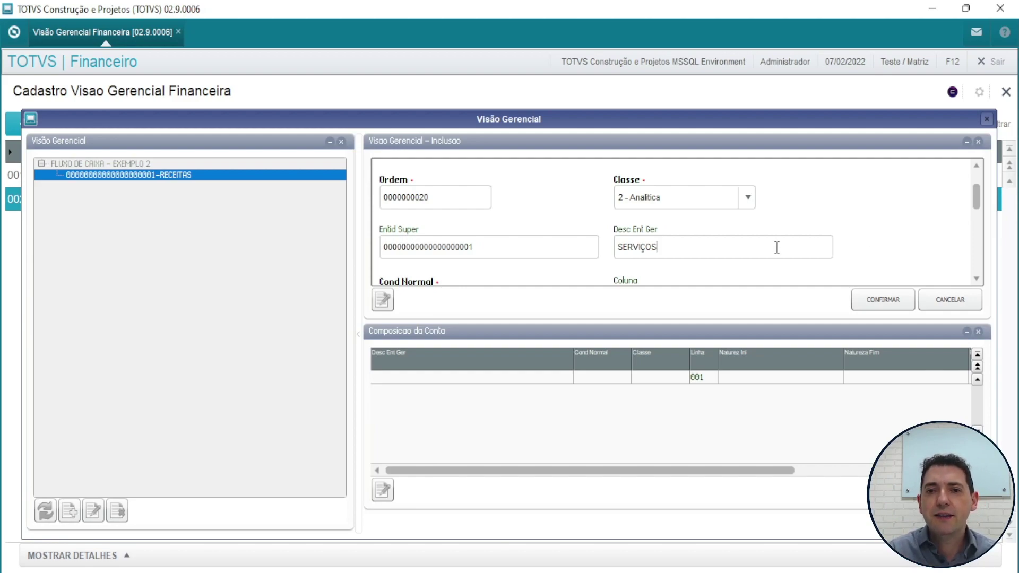
pyautogui.moveTo(976, 192); pyautogui.dragTo(974, 209)
pyautogui.click(475, 234)
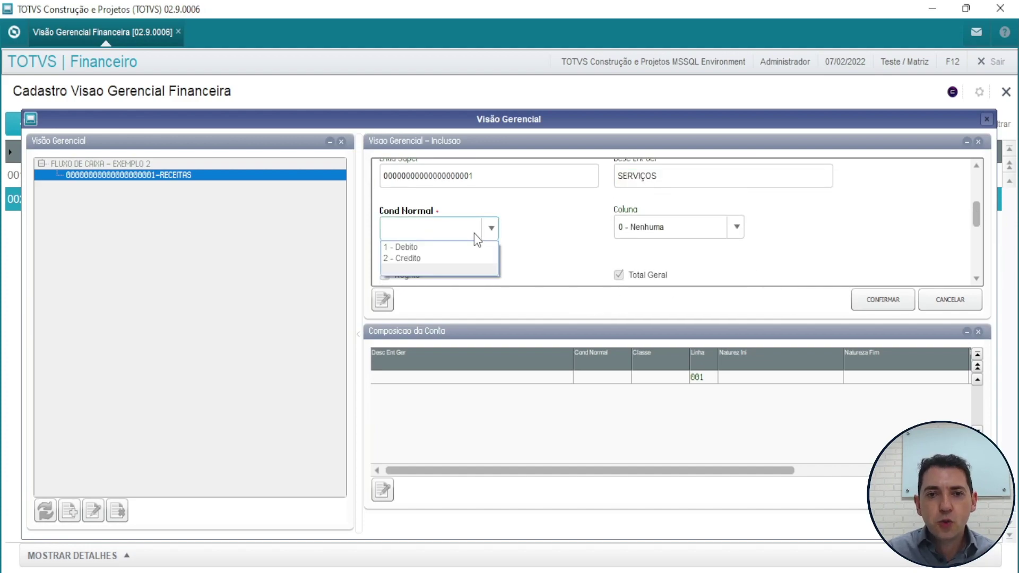
pyautogui.click(458, 259)
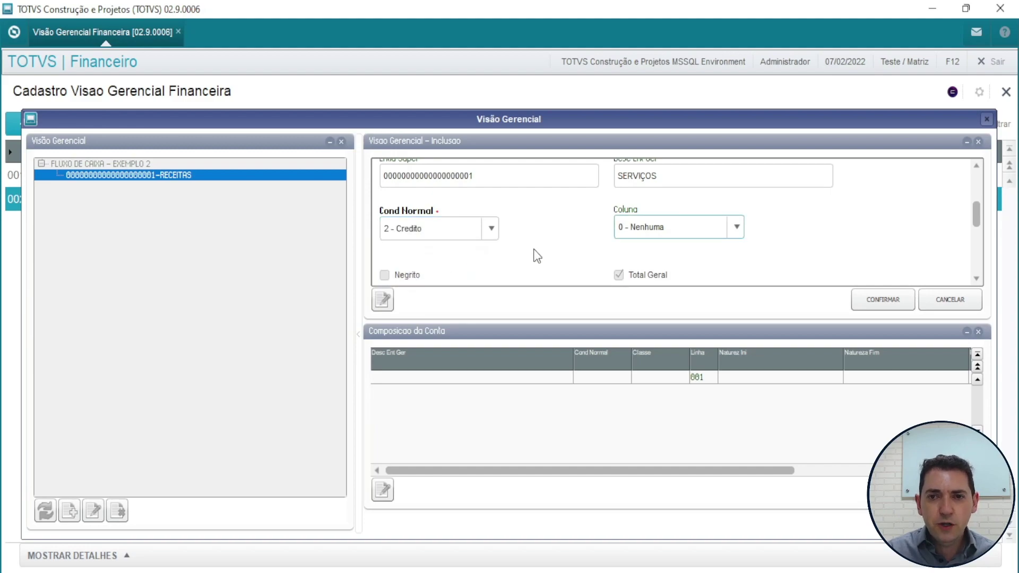
# Step: Assign the SERVIÇOS entity to 1 - Coluna 1 in its Coluna setting
pyautogui.click(667, 232)
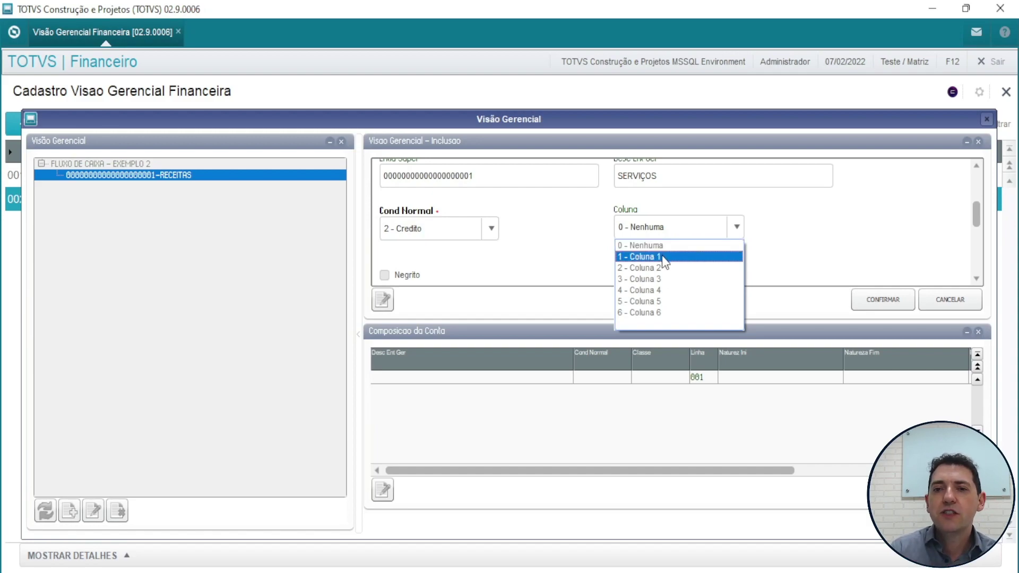
pyautogui.click(661, 256)
pyautogui.scroll(-3, 664, 262)
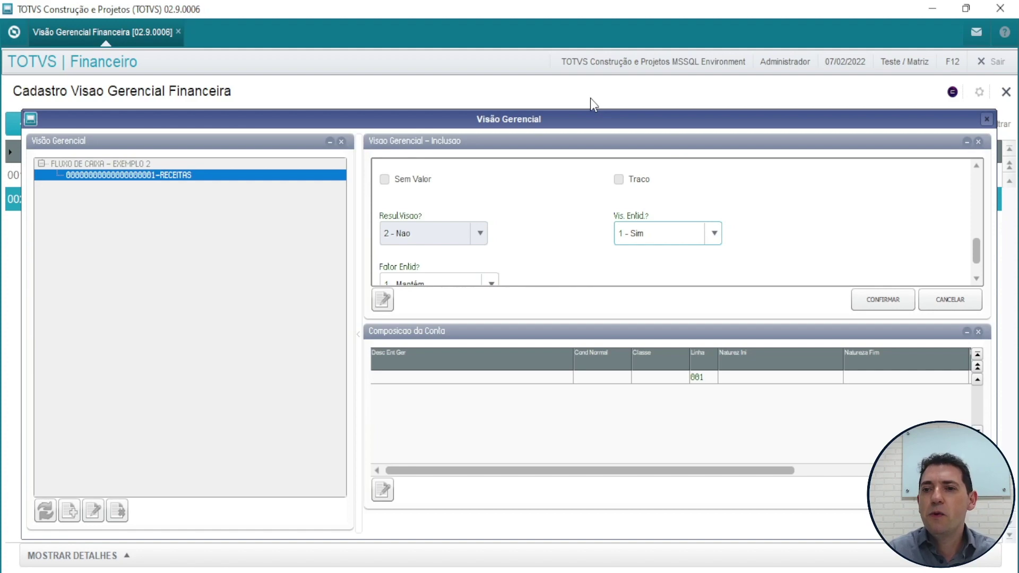
pyautogui.scroll(-1, 970, 265)
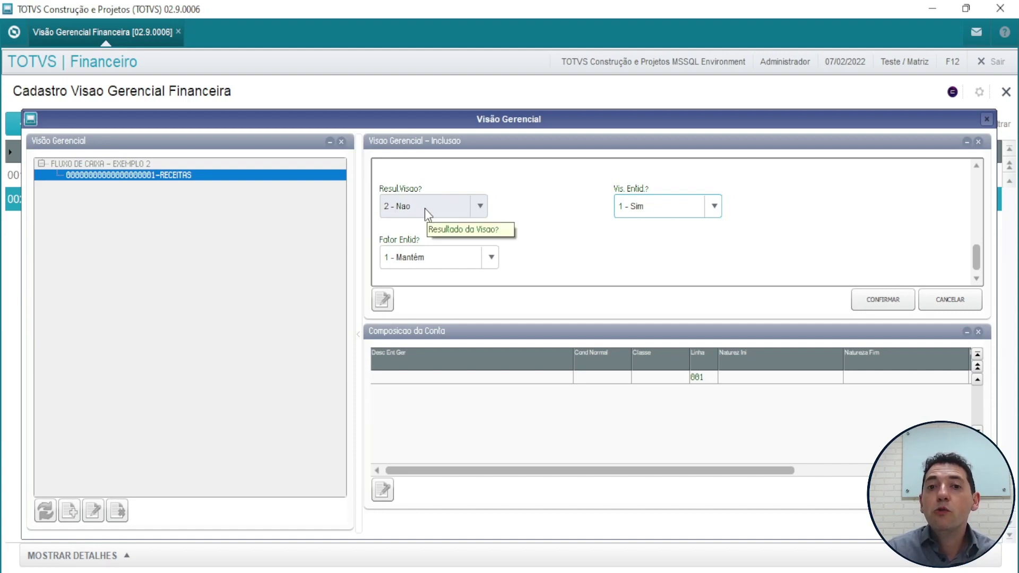
# Step: Switch the SERVIÇOS entity's class to 1 - Sintetica and check the Resul.Visao? options, keeping 2 - Nao
pyautogui.moveTo(975, 260); pyautogui.dragTo(975, 192)
pyautogui.click(747, 230)
pyautogui.click(723, 244)
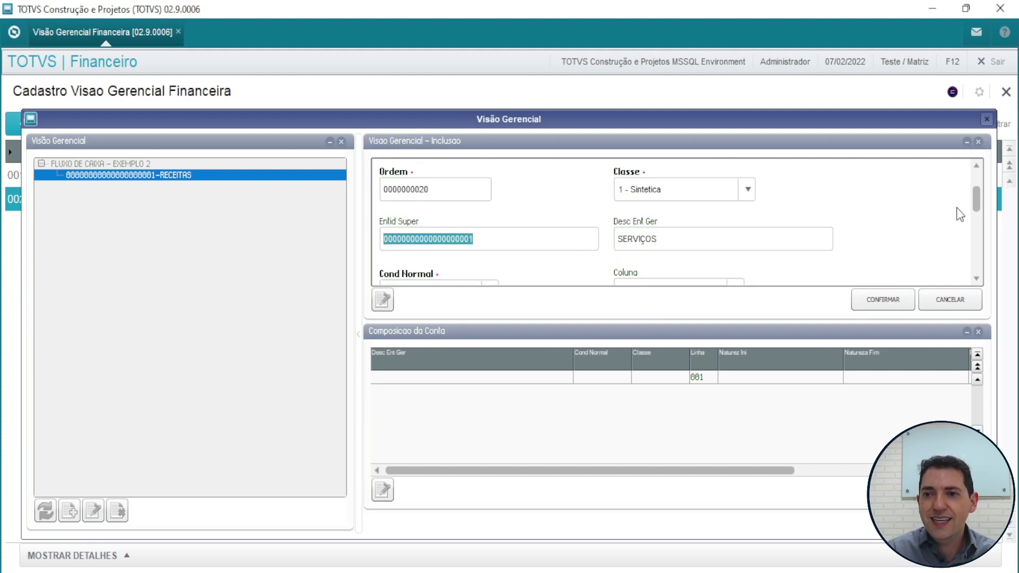
pyautogui.moveTo(976, 199); pyautogui.dragTo(974, 266)
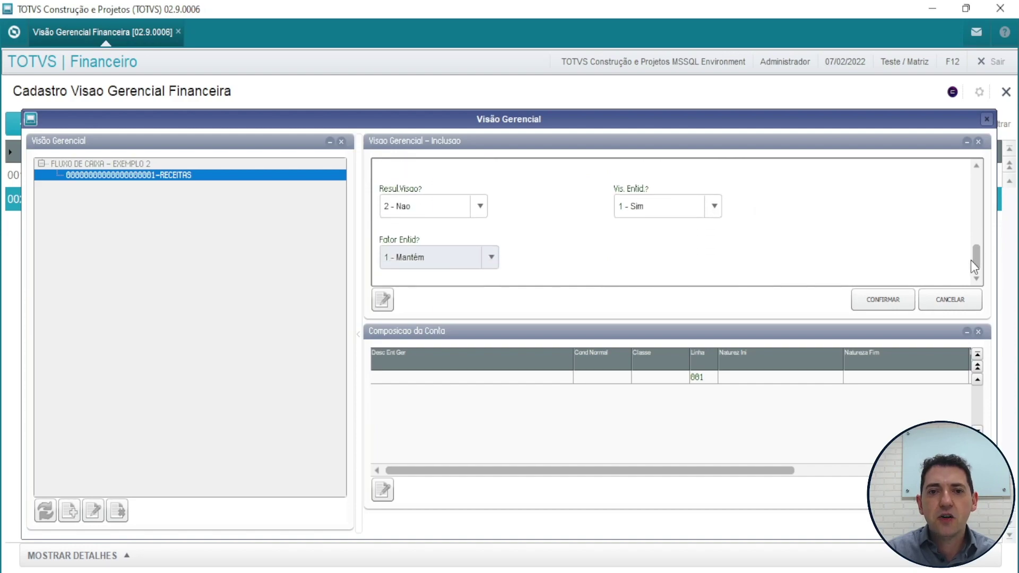
pyautogui.click(467, 205)
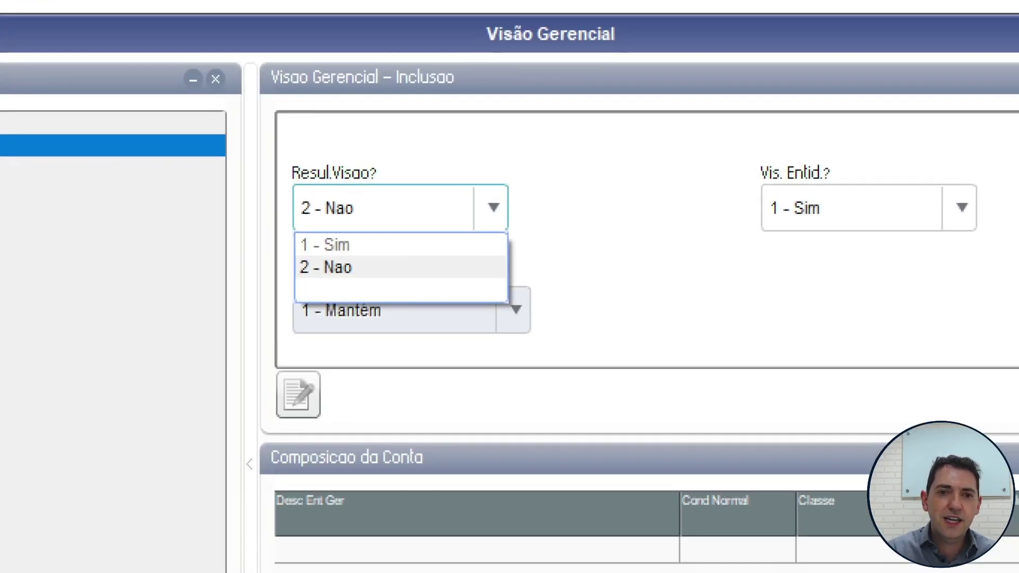
pyautogui.click(483, 211)
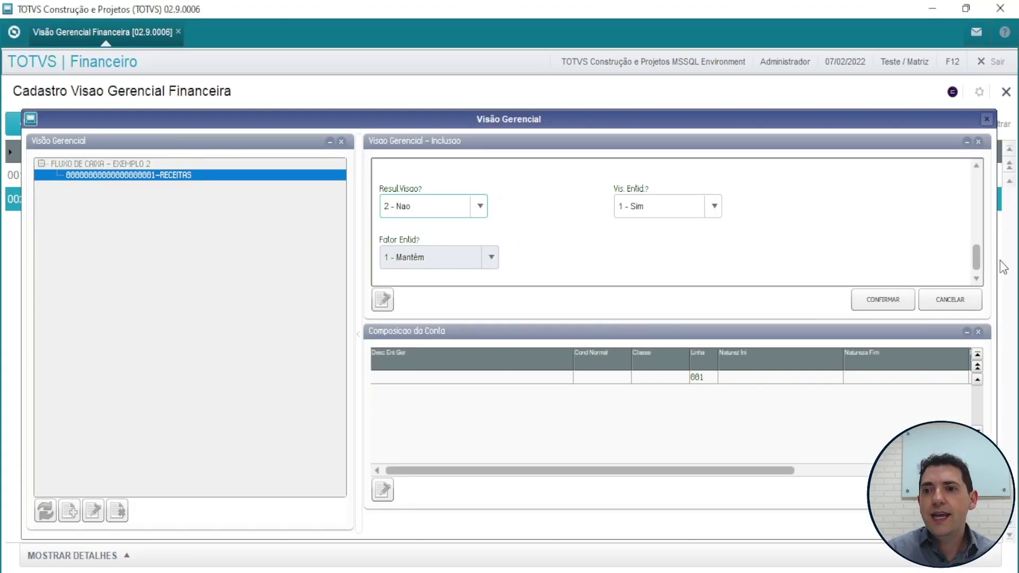
# Step: Set the SERVIÇOS entity's class back to 2 - Analitica
pyautogui.moveTo(974, 259); pyautogui.dragTo(870, 160)
pyautogui.click(657, 245)
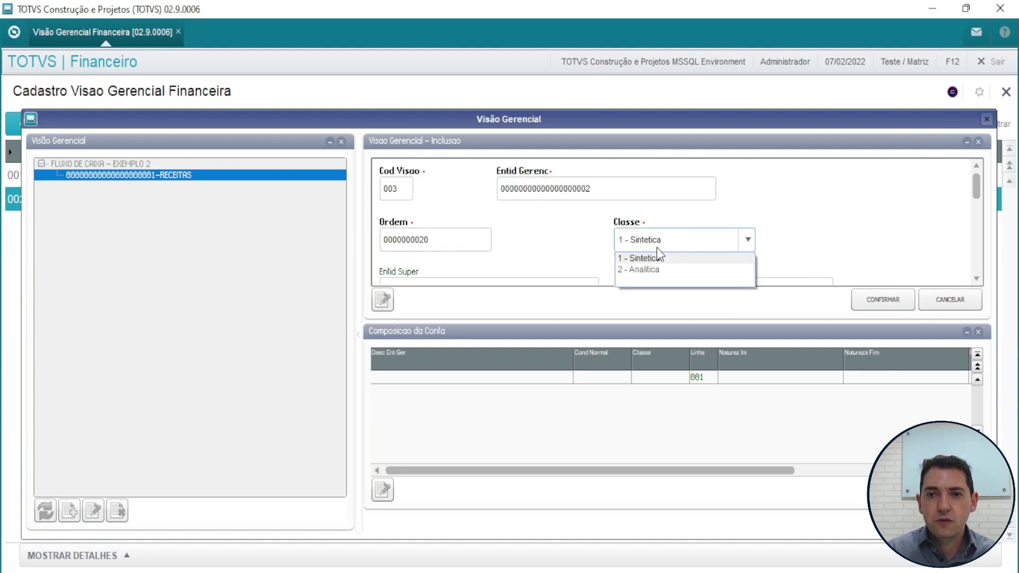
pyautogui.click(657, 268)
# Step: Try 2 - Nao for the SERVIÇOS entity's Vis. Entid.? setting and return it to 1 - Sim
pyautogui.moveTo(975, 200); pyautogui.dragTo(966, 282)
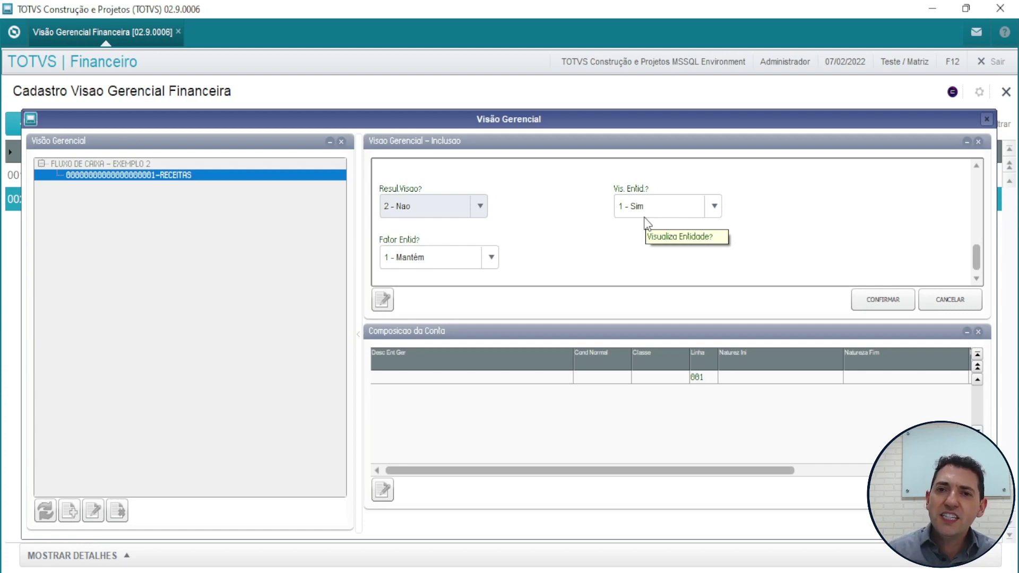
pyautogui.click(647, 208)
pyautogui.click(649, 236)
pyautogui.click(661, 210)
pyautogui.click(655, 225)
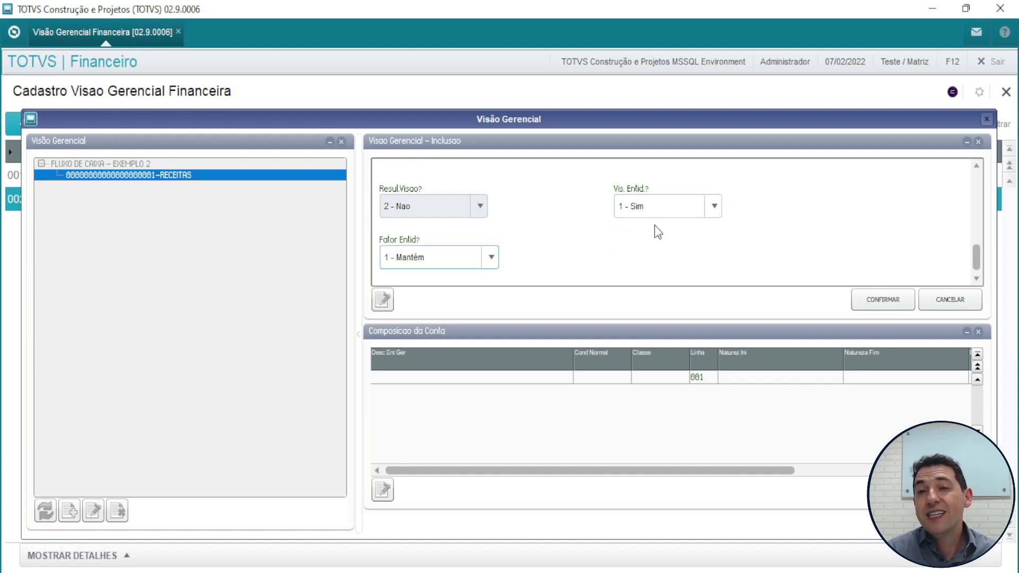
pyautogui.click(661, 212)
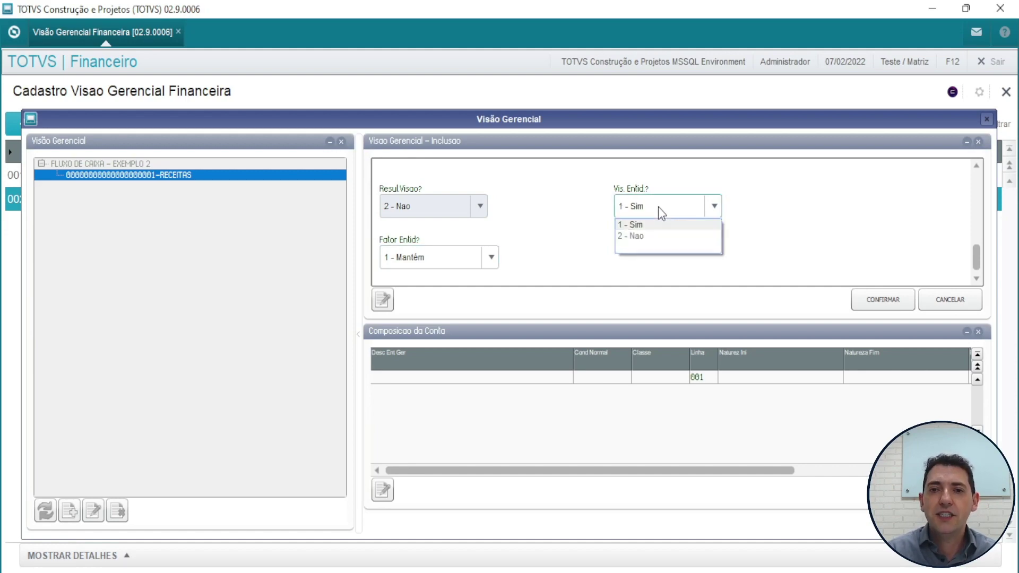
pyautogui.click(652, 224)
pyautogui.click(655, 209)
pyautogui.click(648, 236)
pyautogui.click(663, 209)
pyautogui.click(656, 224)
# Step: Try 2 - Inverte for Fator Entid?, return it to 1 - Mantém, and confirm the inclusion of the SERVIÇOS entity
pyautogui.click(447, 262)
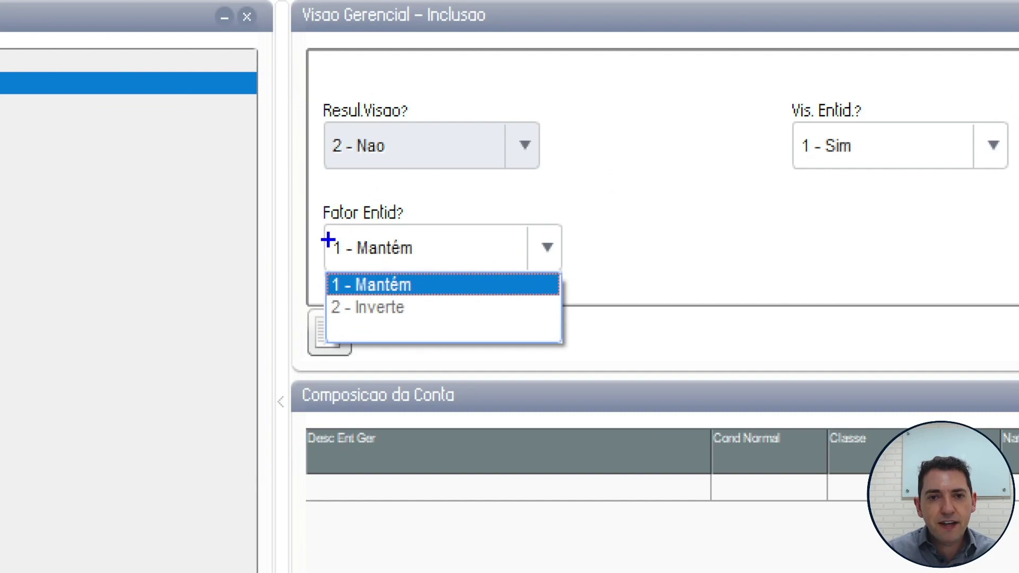
pyautogui.click(388, 247)
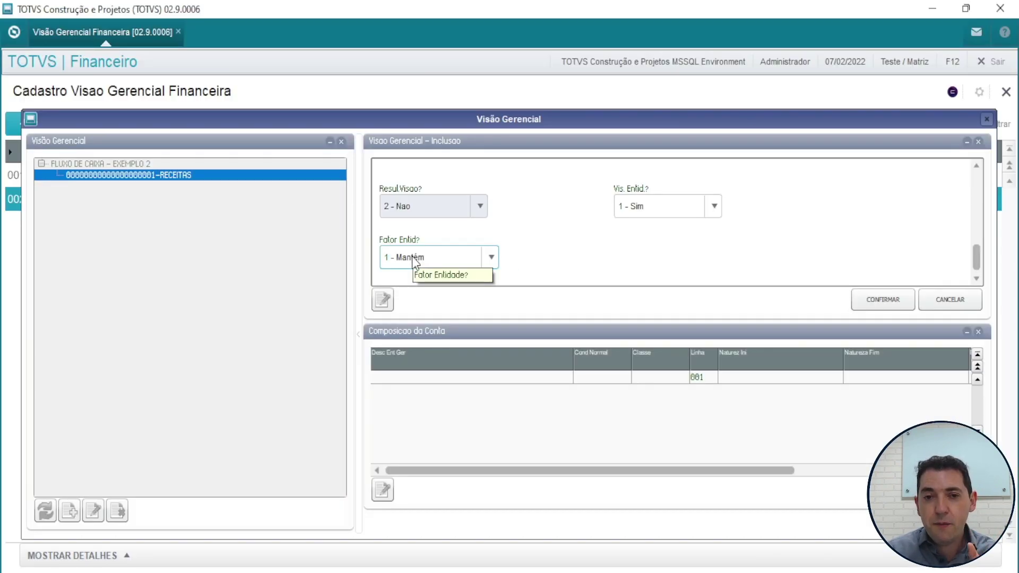
pyautogui.click(413, 258)
pyautogui.click(421, 287)
pyautogui.click(429, 263)
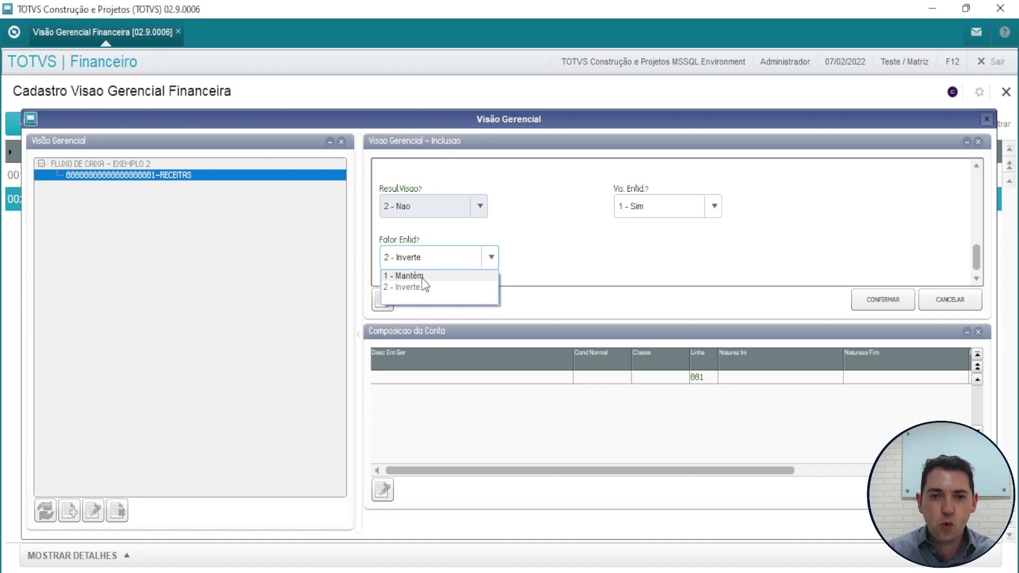
pyautogui.click(422, 277)
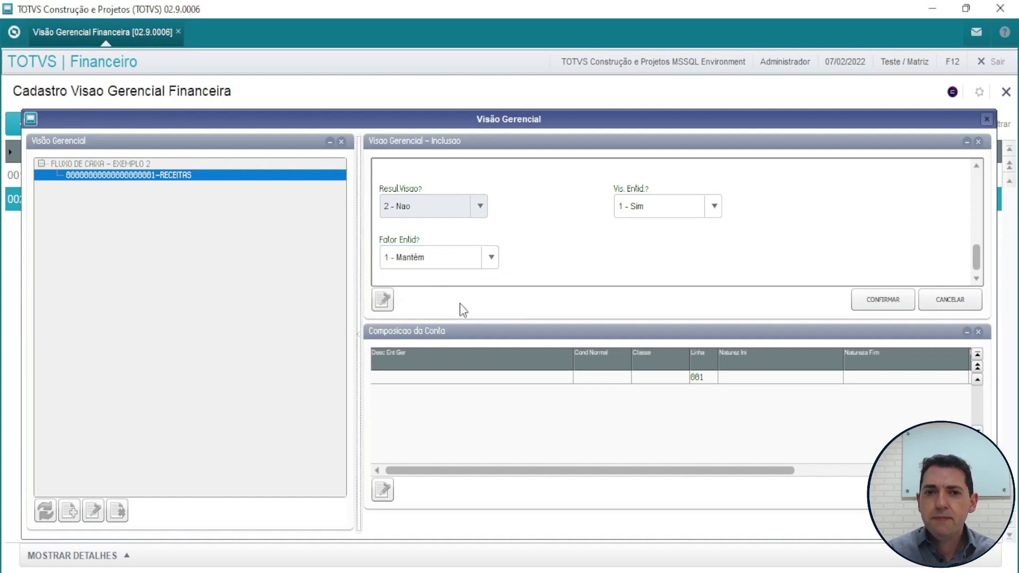
pyautogui.click(871, 301)
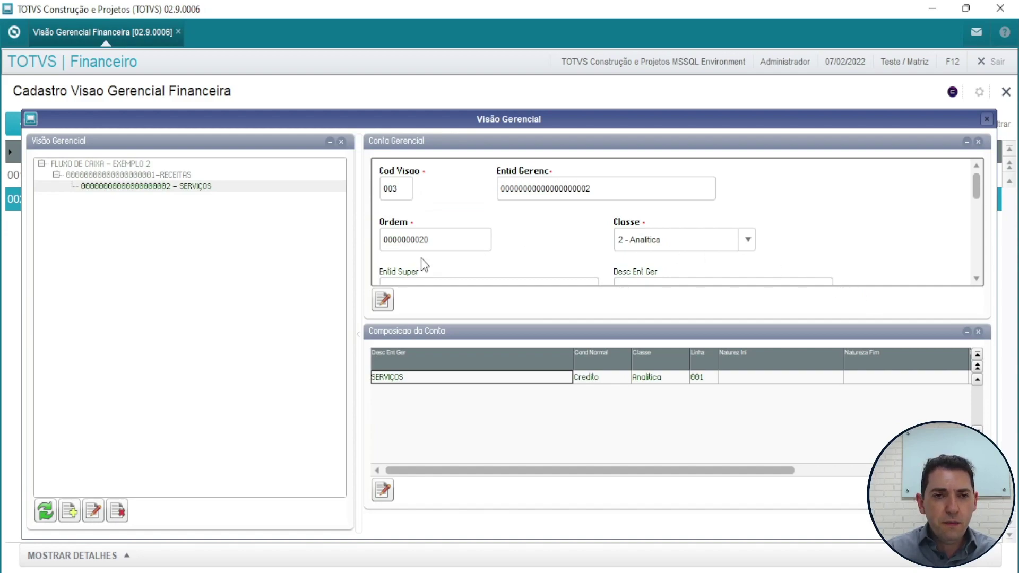
# Step: Edit the SERVIÇOS account composition and set Natureza Ini to 1.00001, RECEITA DE SERVIÇOS, from the nature lookup
pyautogui.click(170, 187)
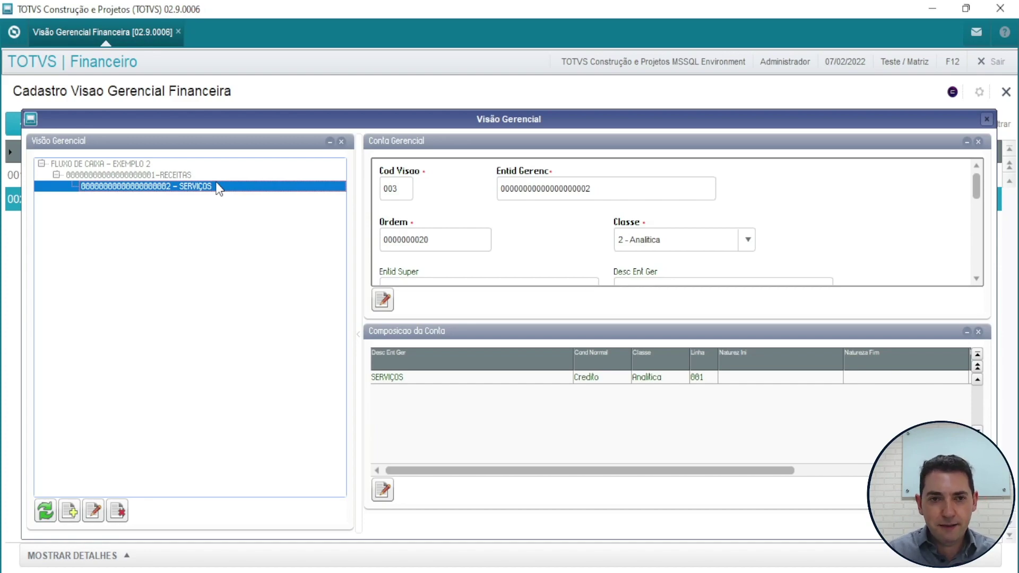
pyautogui.click(515, 378)
pyautogui.click(768, 380)
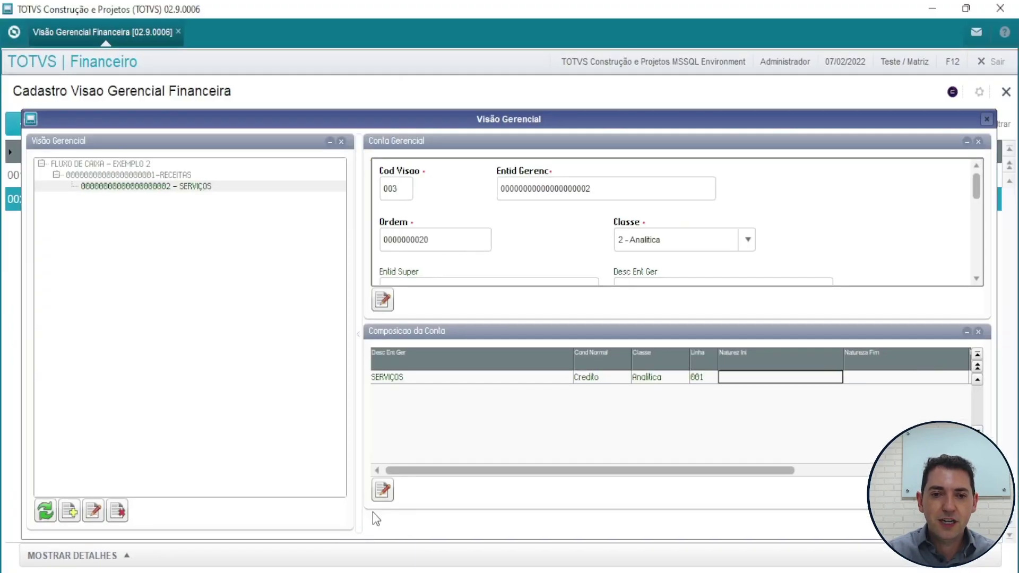
pyautogui.click(386, 497)
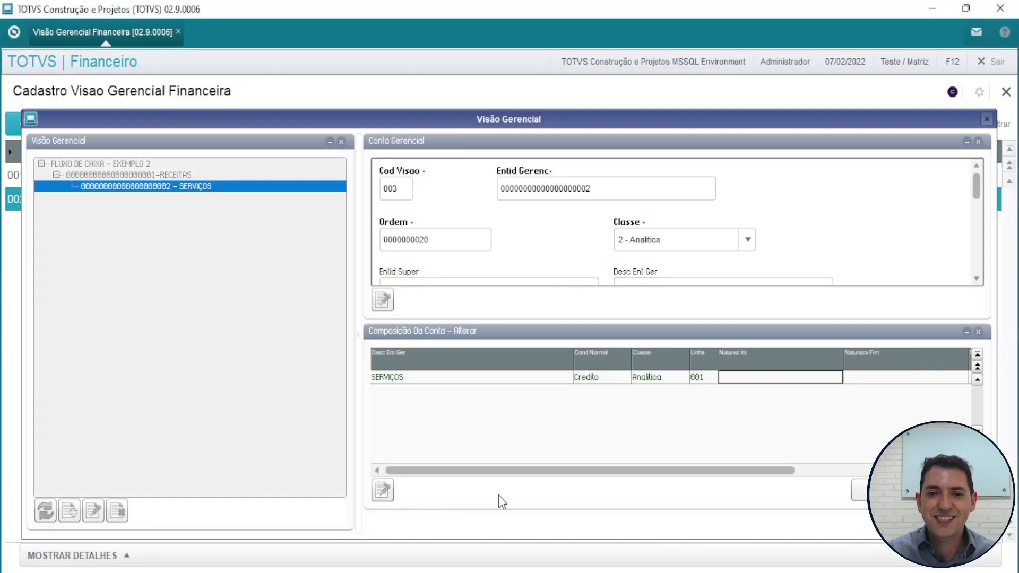
pyautogui.doubleClick(766, 378)
pyautogui.click(835, 378)
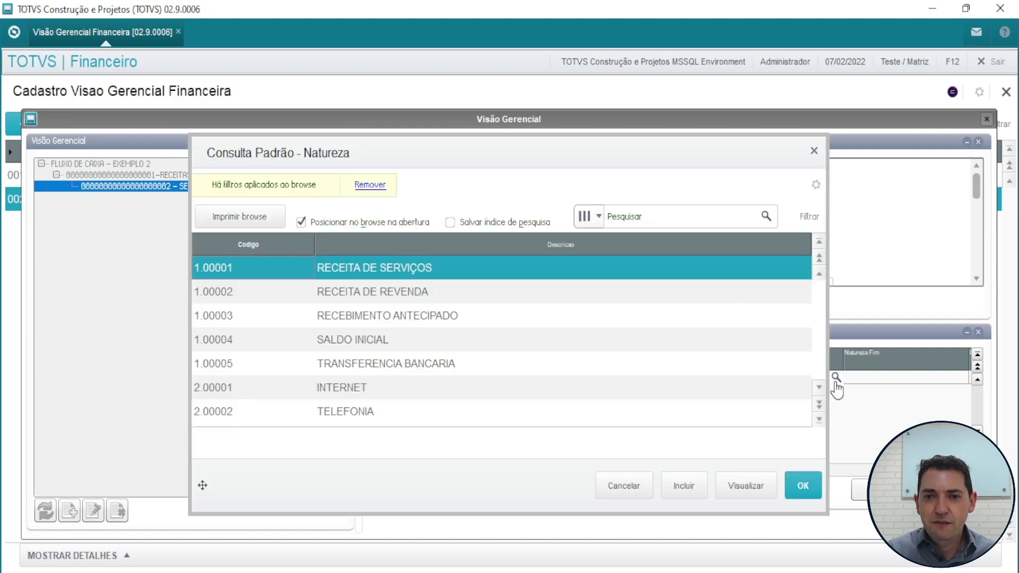
pyautogui.doubleClick(434, 267)
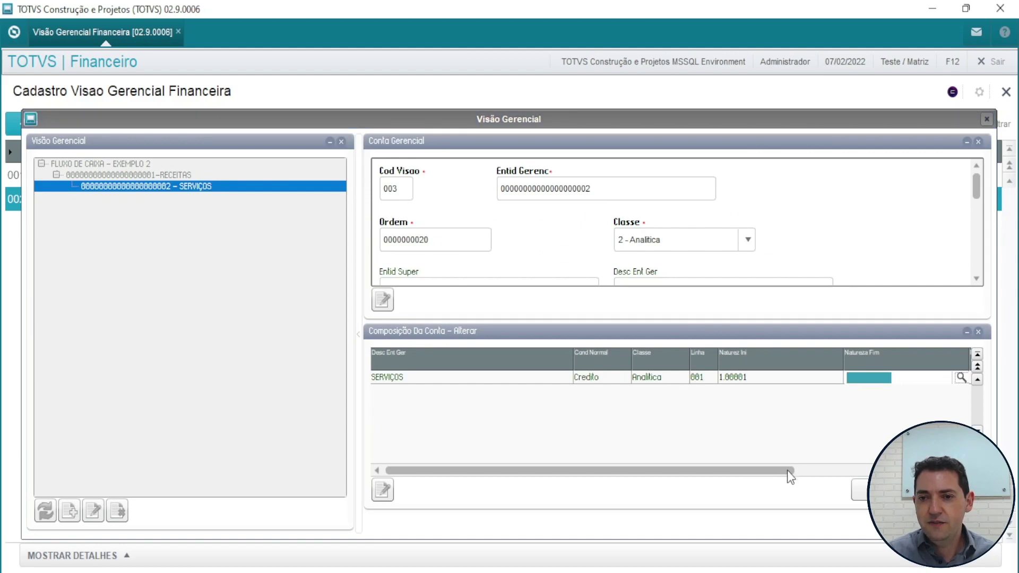
# Step: Set Natureza Fim of the SERVIÇOS line to 1.00001 and confirm the account composition
pyautogui.press('F3')
pyautogui.doubleClick(487, 265)
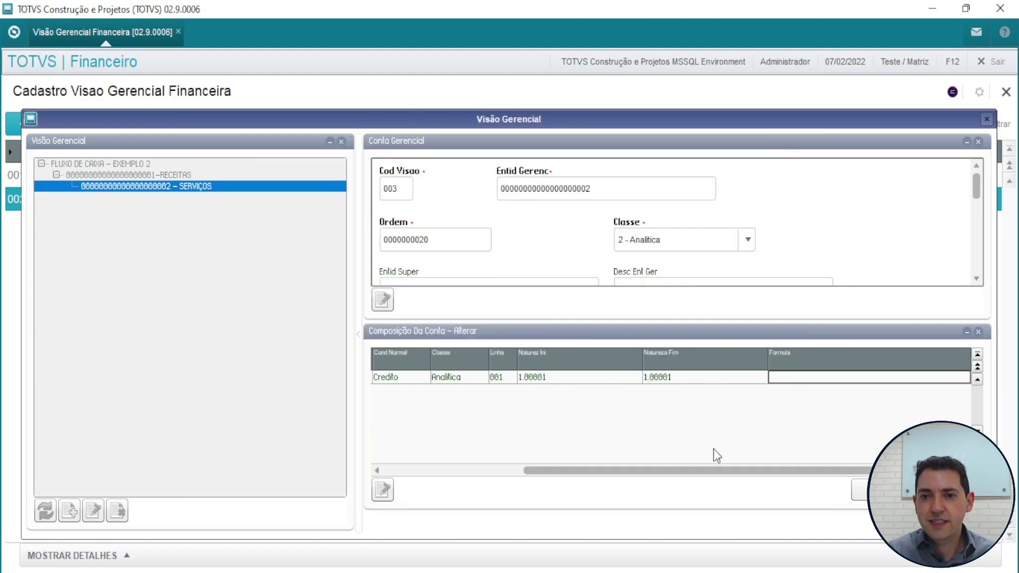
pyautogui.press('Return')
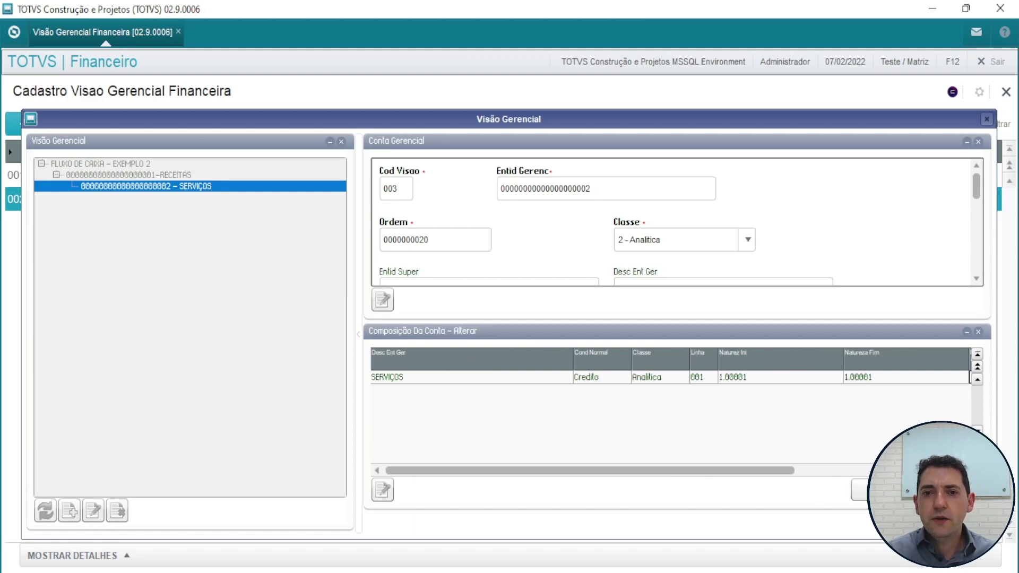
pyautogui.click(864, 489)
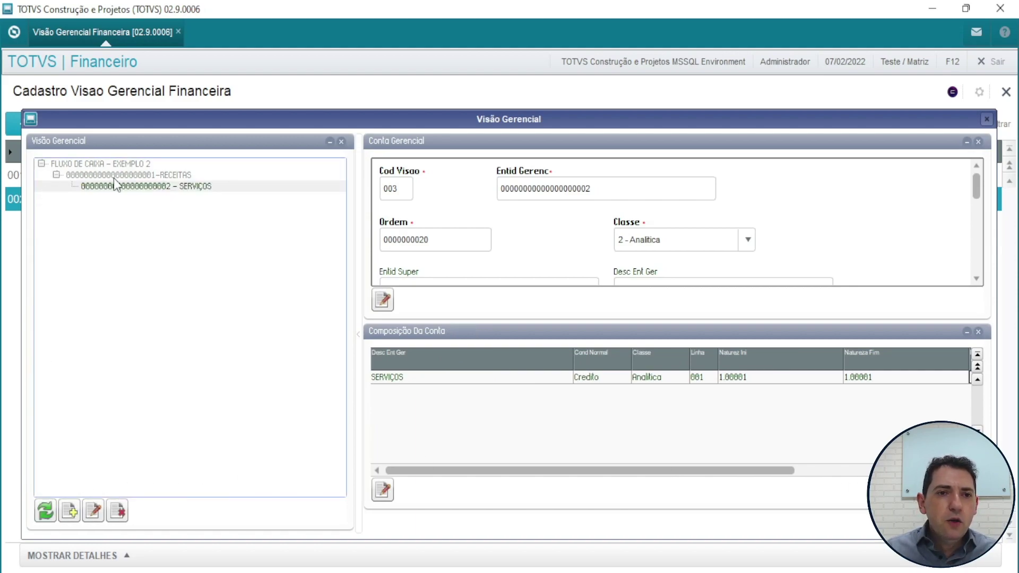
# Step: Add another child entity under RECEITAS and set its class to 2 - Analitica
pyautogui.click(149, 174)
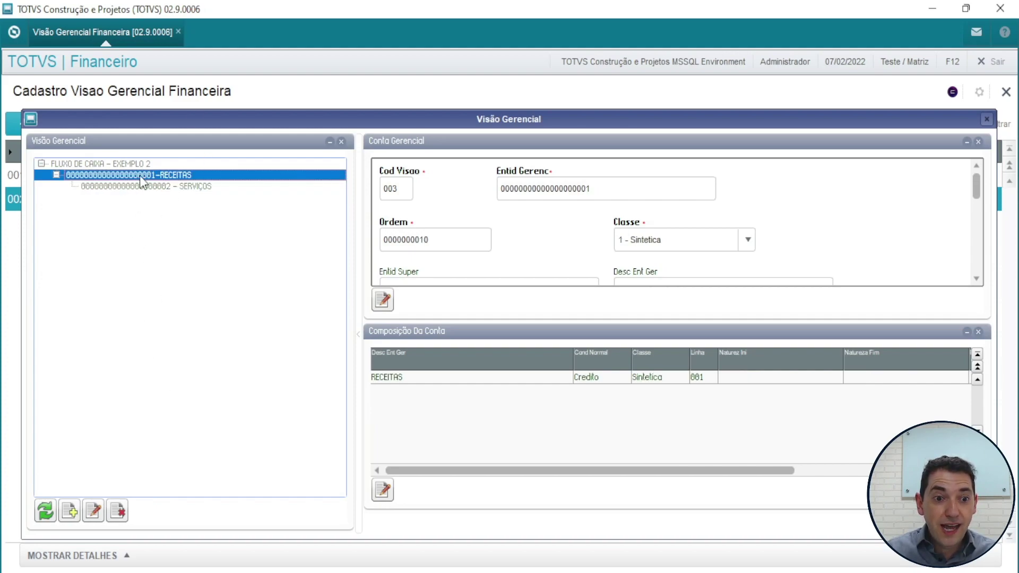
pyautogui.click(69, 511)
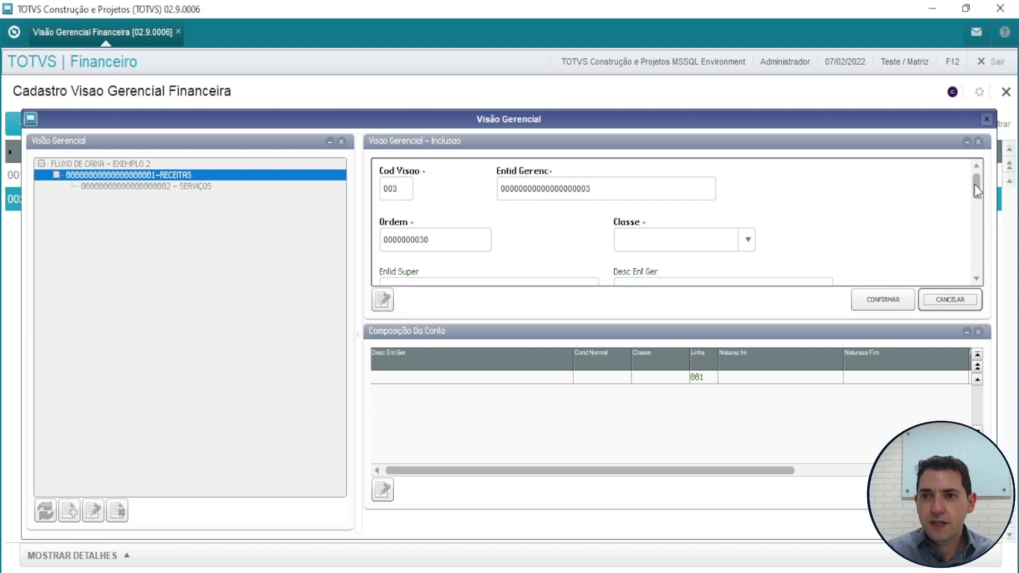
pyautogui.moveTo(974, 184); pyautogui.dragTo(974, 187)
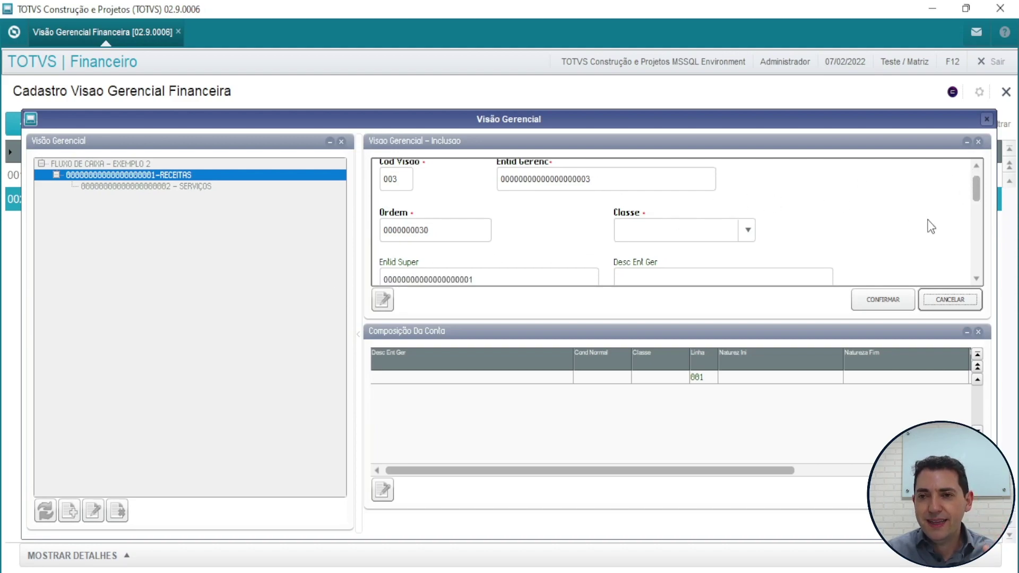
pyautogui.moveTo(974, 190); pyautogui.dragTo(950, 200)
pyautogui.click(745, 204)
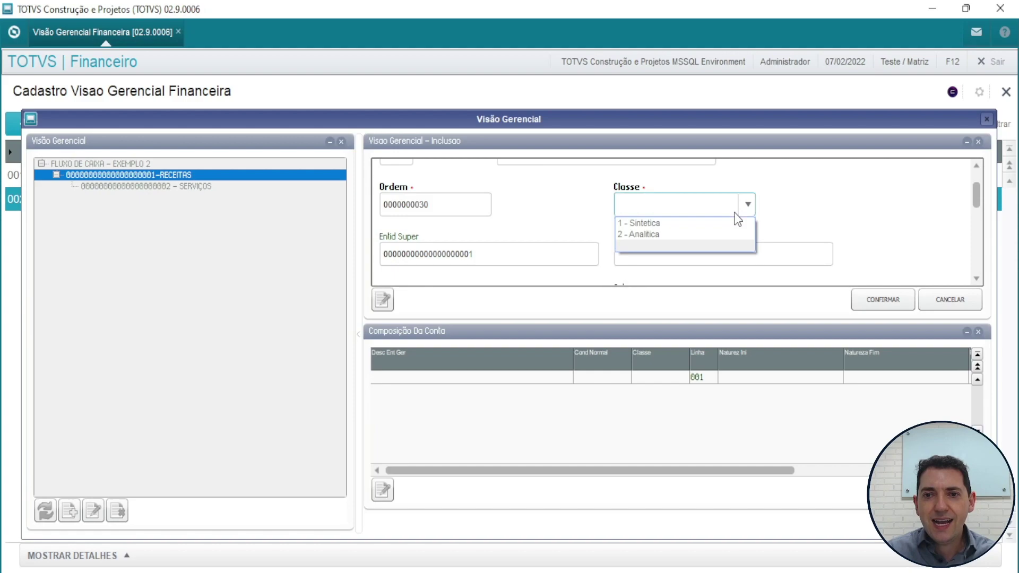
pyautogui.click(706, 235)
# Step: Describe the new child entity as REVENDA and set its Cond Normal to 2 - Credito
pyautogui.scroll(-1, 973, 198)
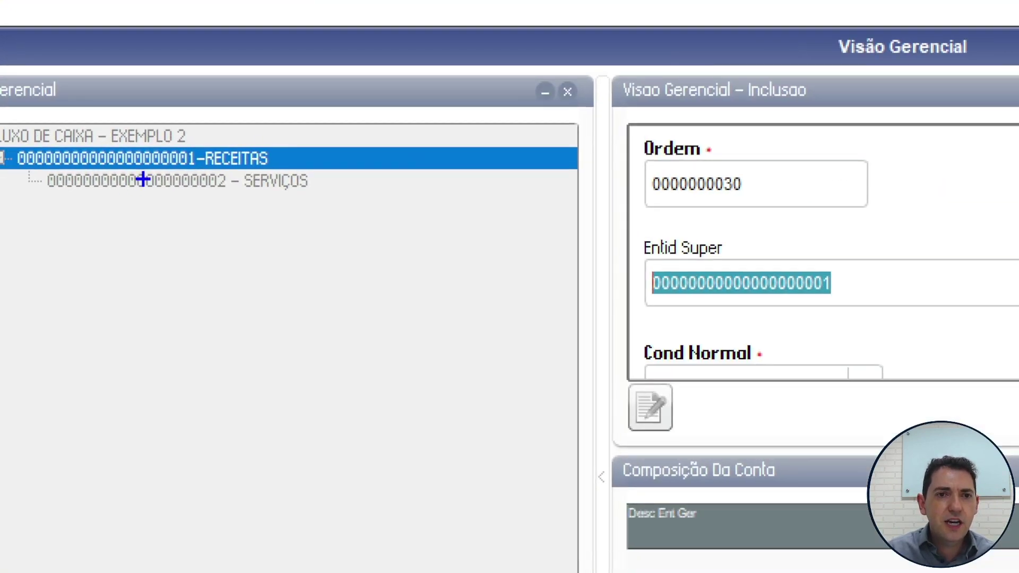
pyautogui.moveTo(175, 166); pyautogui.dragTo(245, 314)
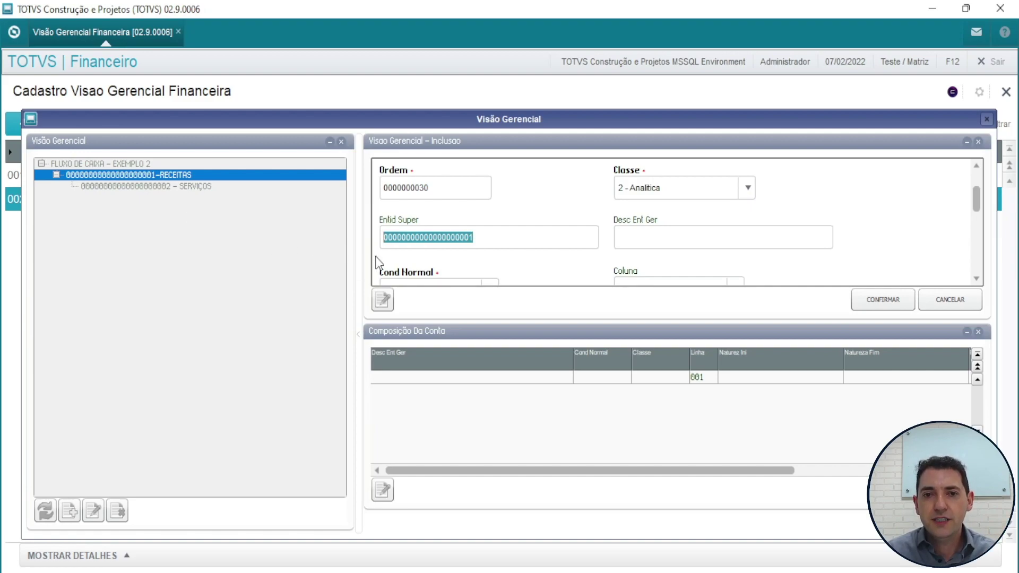
pyautogui.click(631, 237)
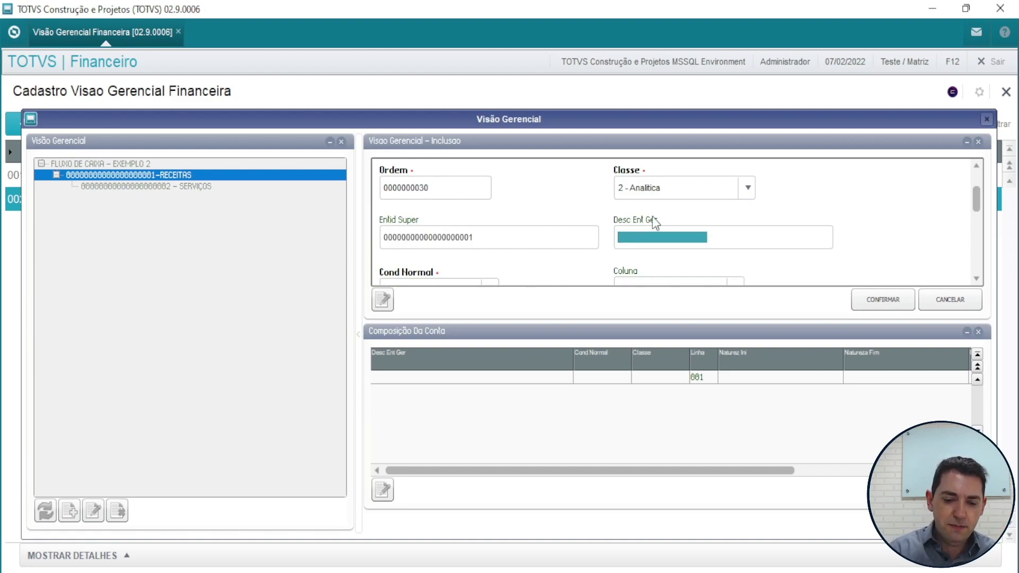
pyautogui.write('REVENDA')
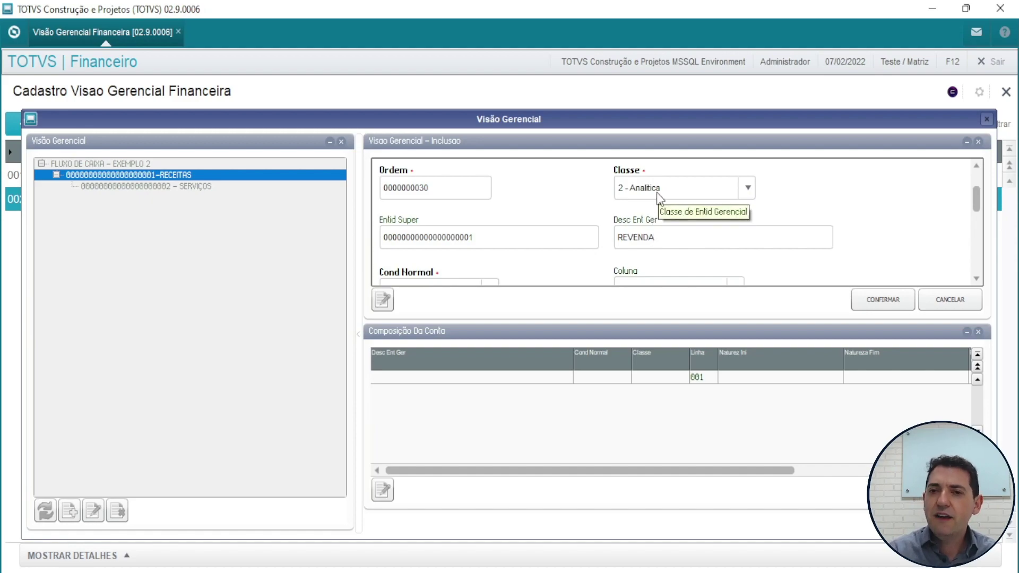
pyautogui.moveTo(976, 196); pyautogui.dragTo(975, 209)
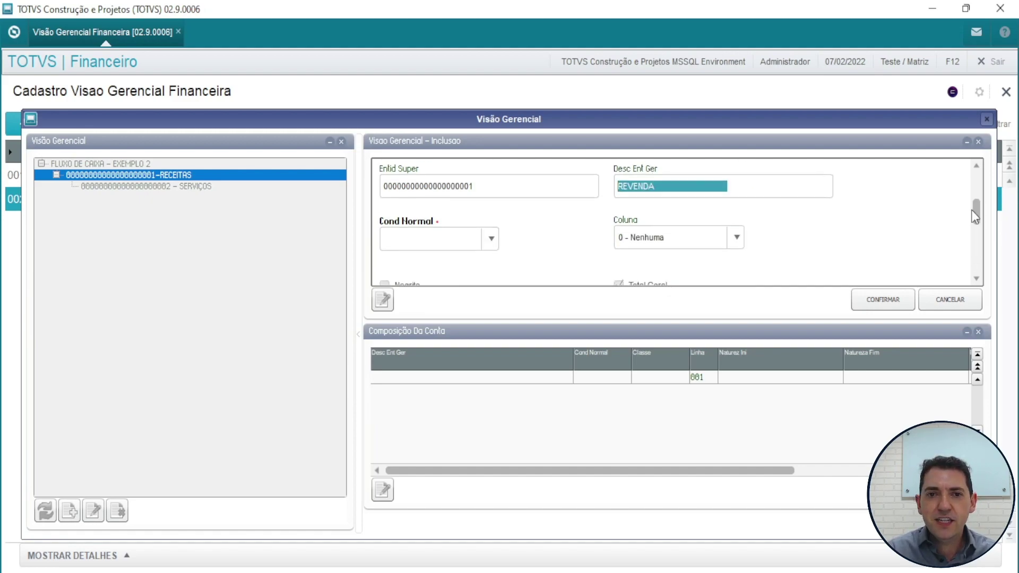
pyautogui.click(448, 244)
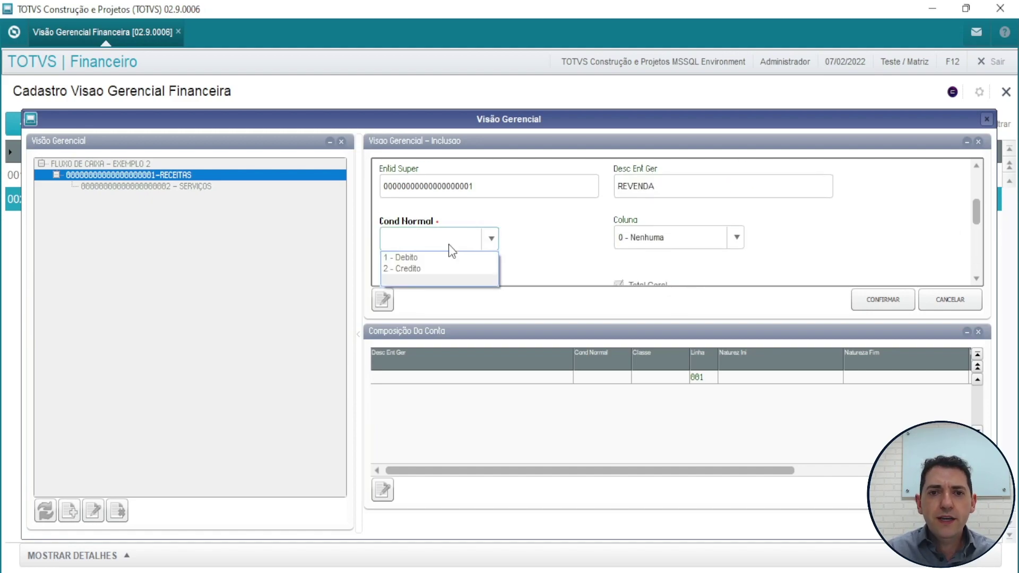
pyautogui.click(426, 269)
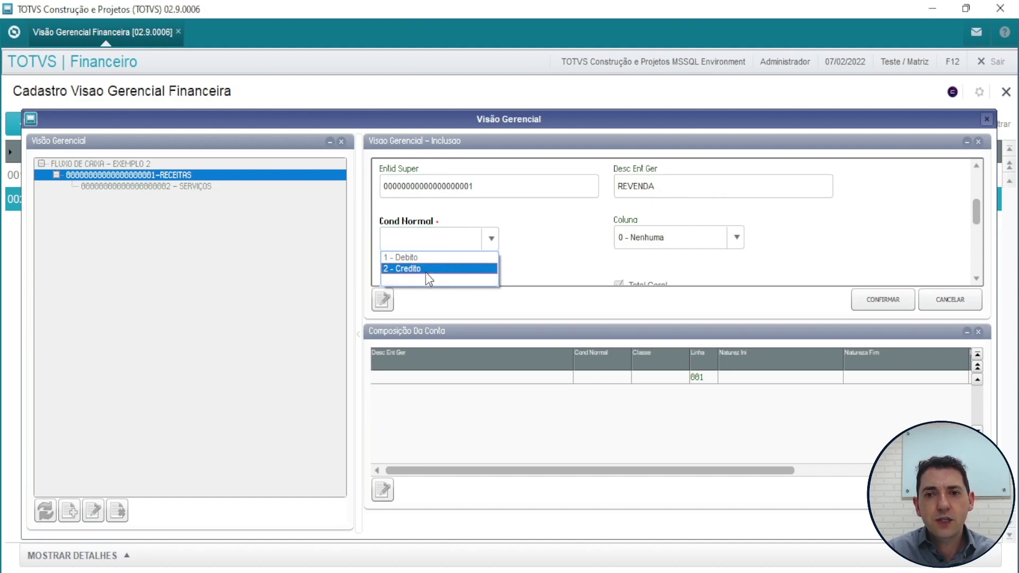
# Step: Set Vis. Entid? to 1 - Sim for the REVENDA entity and confirm its inclusion
pyautogui.click(702, 248)
pyautogui.click(677, 267)
pyautogui.scroll(-2, 683, 249)
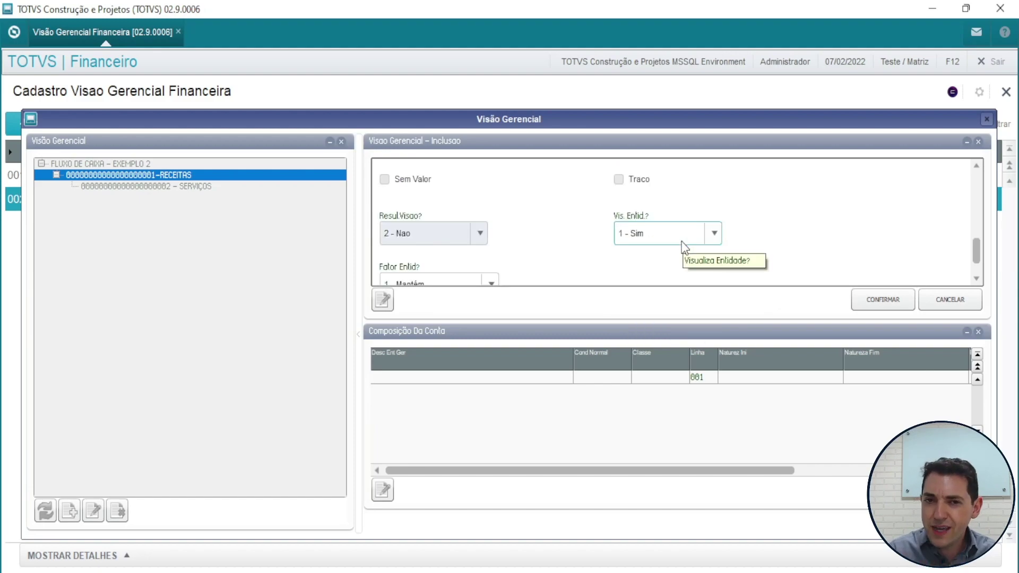
pyautogui.scroll(-1, 976, 255)
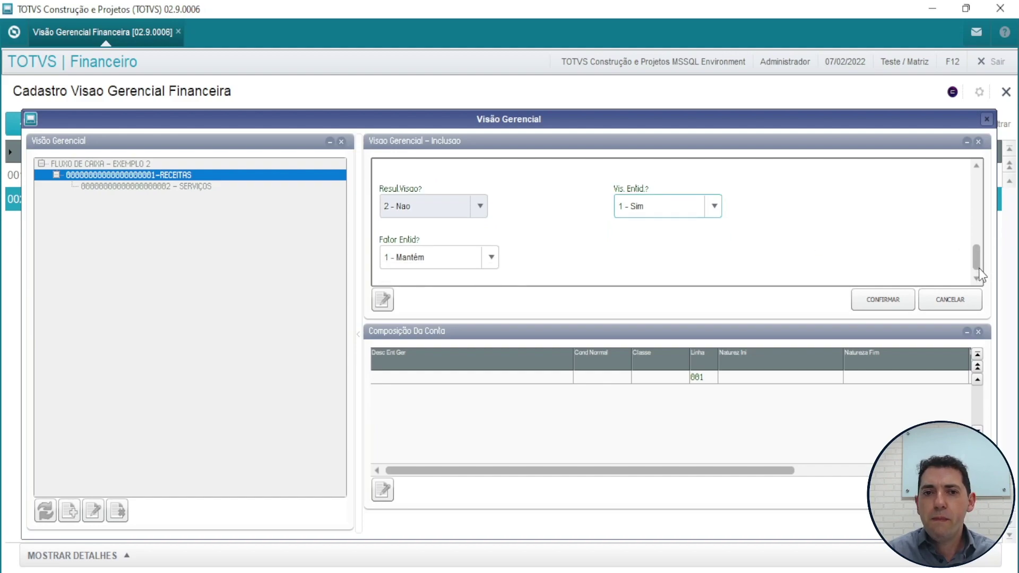
pyautogui.click(902, 307)
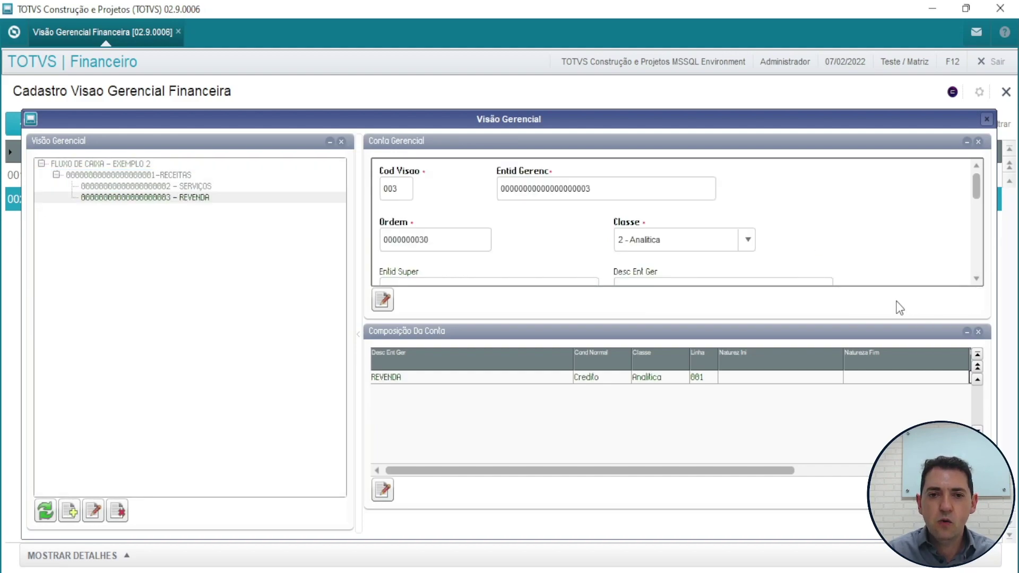
# Step: Edit the REVENDA account composition and set Natureza Ini to 1.00002, RECEITA DE REVENDA, from the nature lookup
pyautogui.click(382, 489)
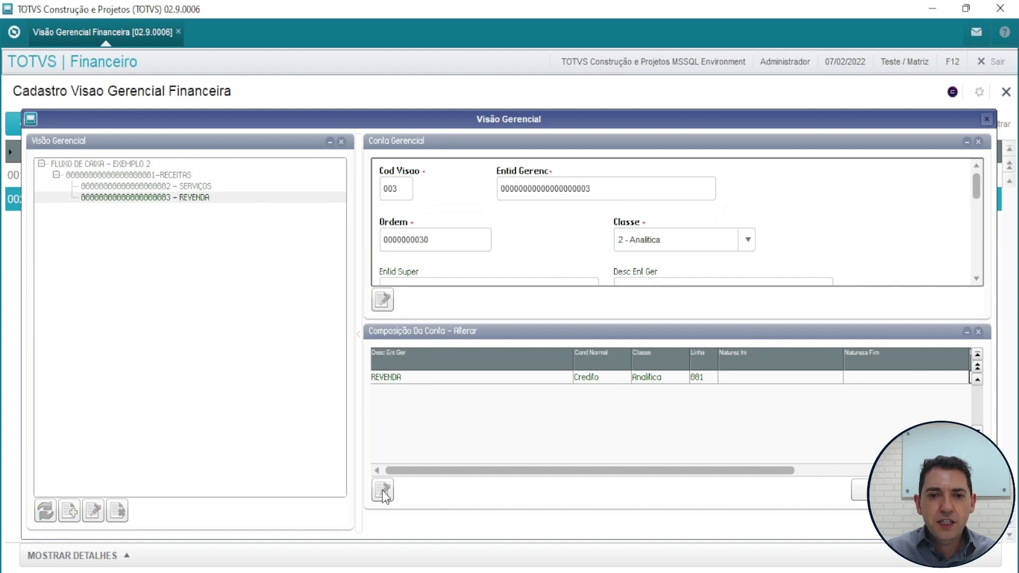
pyautogui.click(775, 381)
pyautogui.click(776, 380)
pyautogui.click(837, 380)
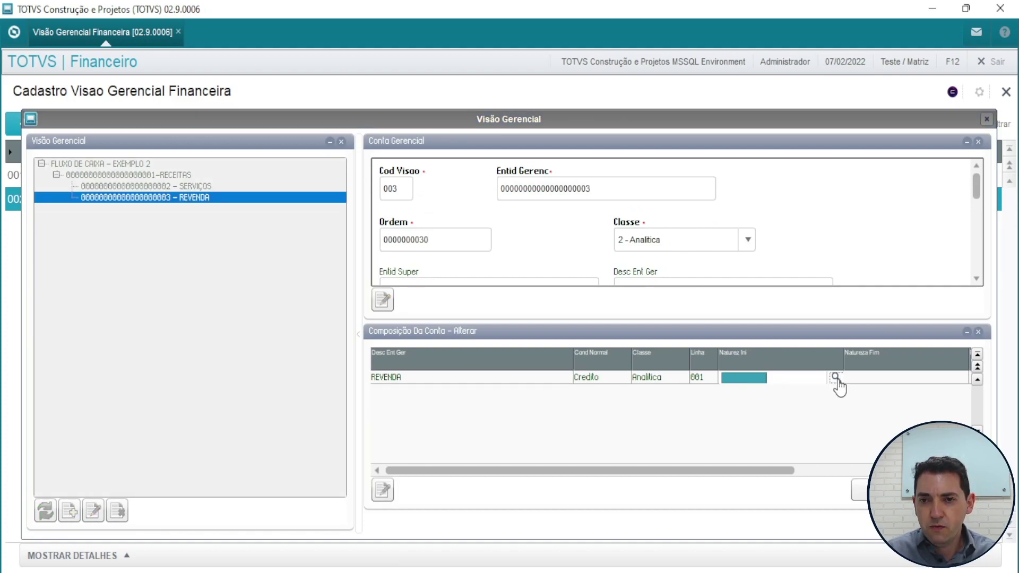
pyautogui.click(269, 293)
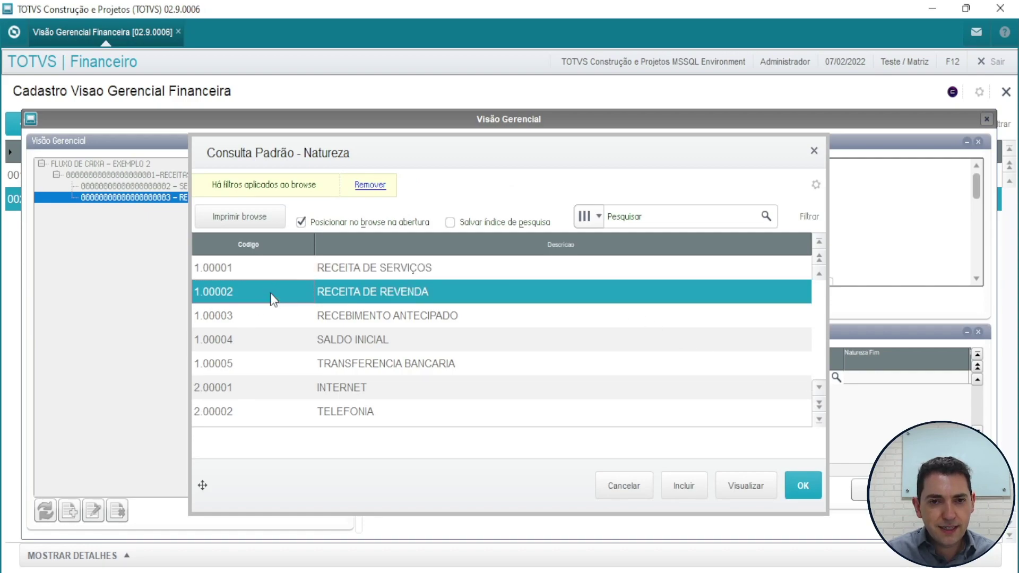
pyautogui.doubleClick(269, 293)
# Step: Set Natureza Fim of the REVENDA line to 1.00002, RECEITA DE REVENDA, from the nature lookup
pyautogui.click(916, 380)
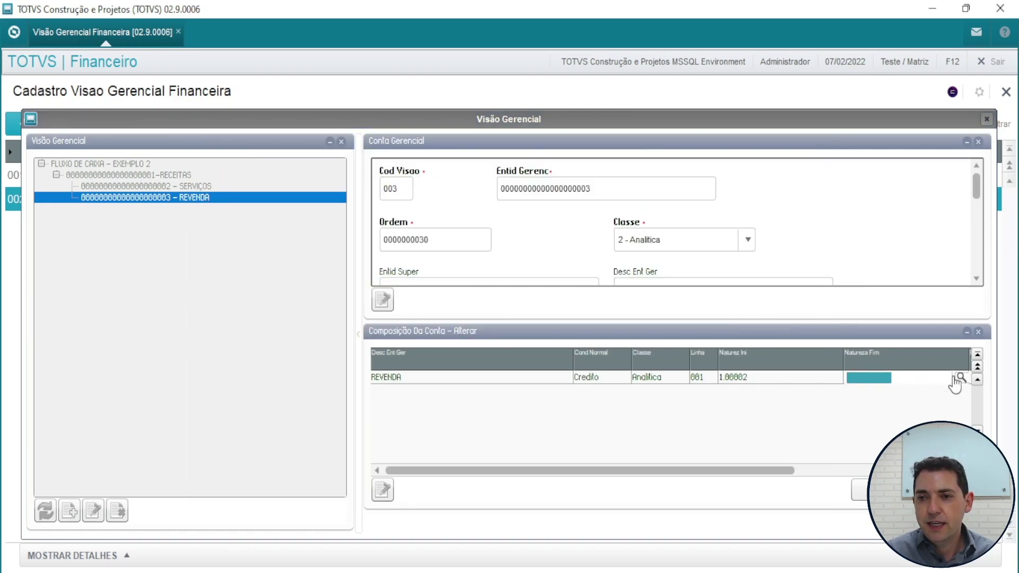
pyautogui.click(959, 379)
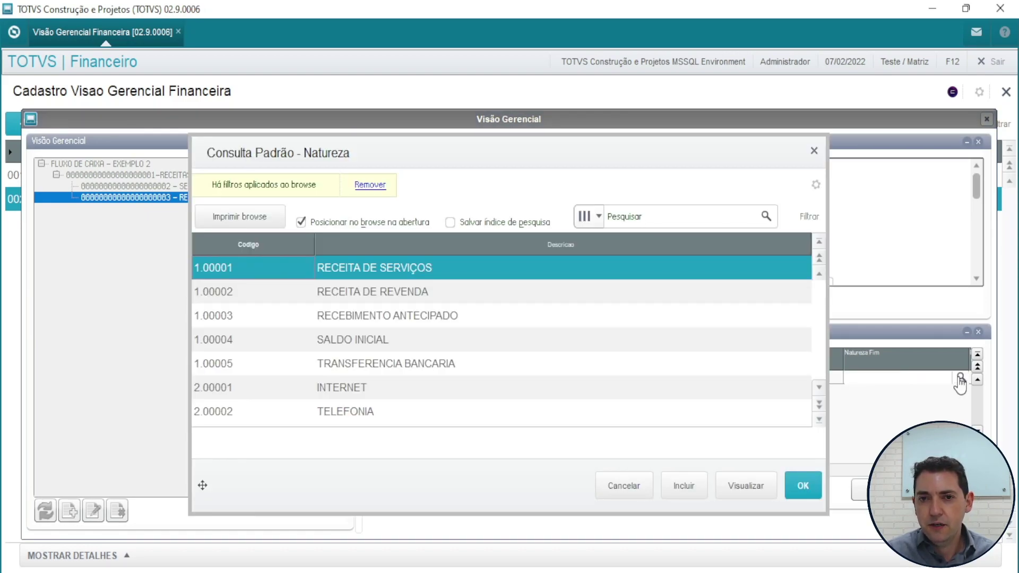
pyautogui.doubleClick(466, 297)
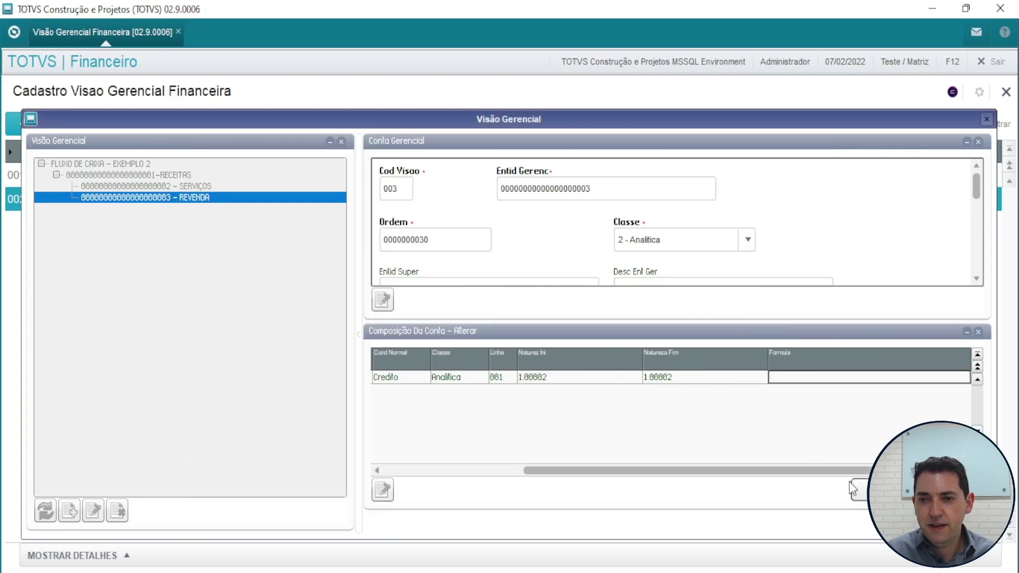
# Step: Set Identific. of the REVENDA line to 1 - Soma and confirm the account composition
pyautogui.click(970, 470)
pyautogui.click(938, 380)
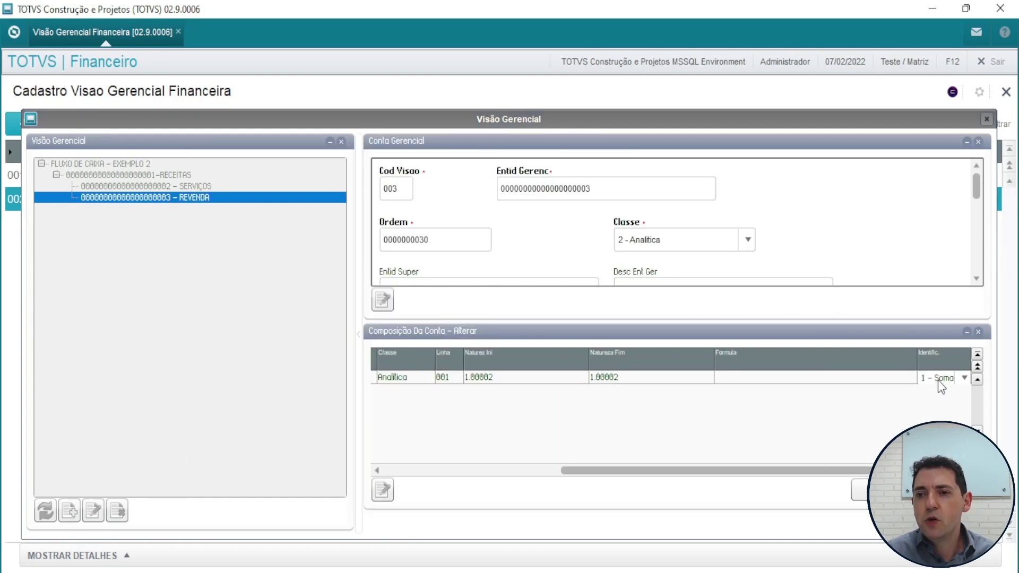
pyautogui.click(938, 380)
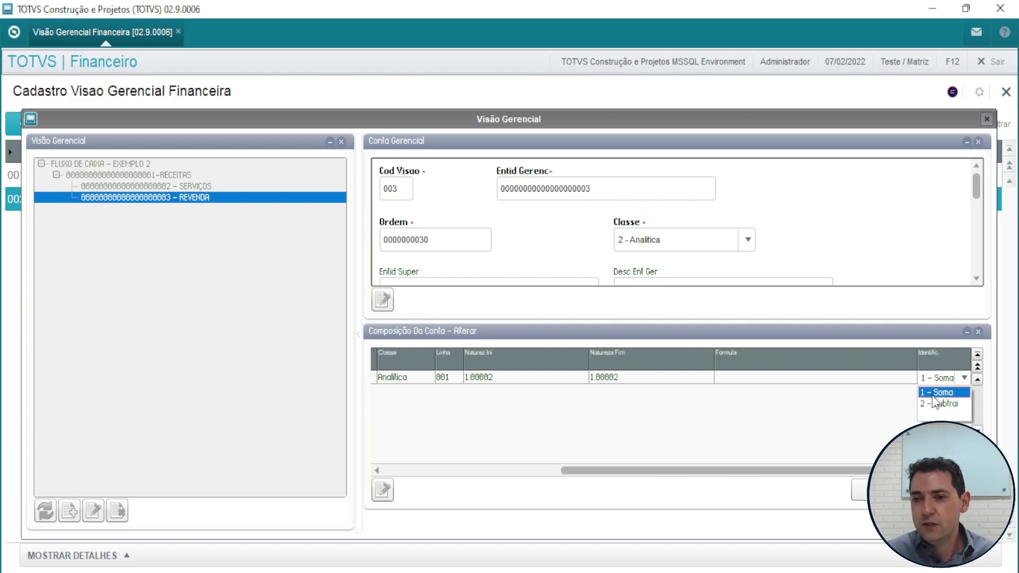
pyautogui.click(936, 395)
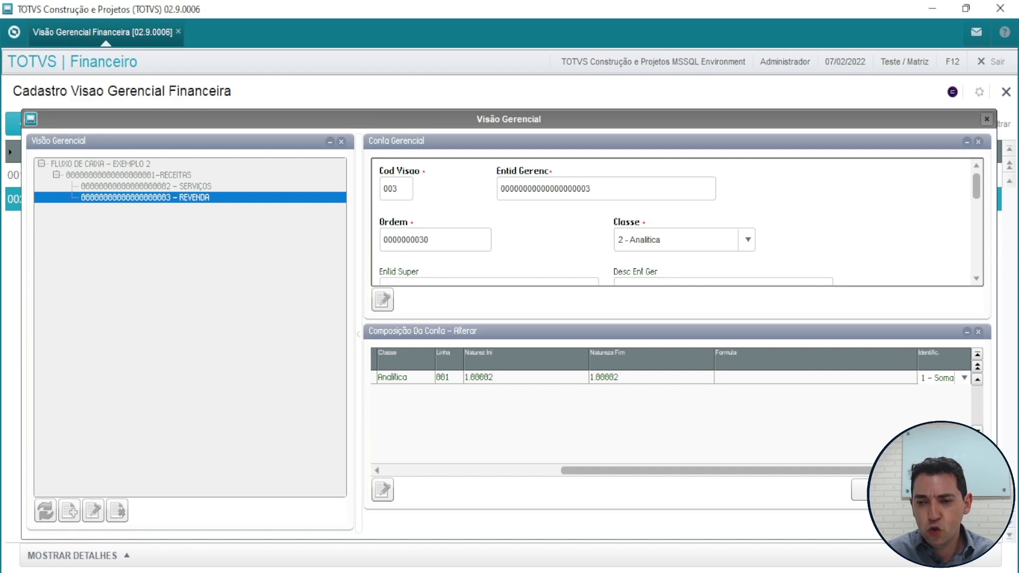
pyautogui.press('Return')
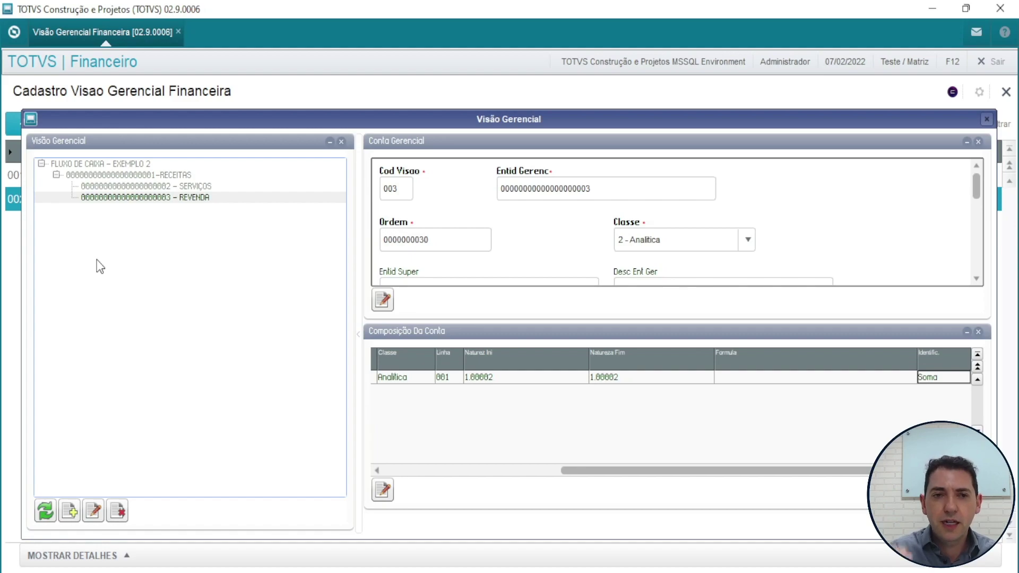
# Step: Add a new entity directly under the FLUXO DE CAIXA - EXEMPLO 2 root and open its class options
pyautogui.click(147, 175)
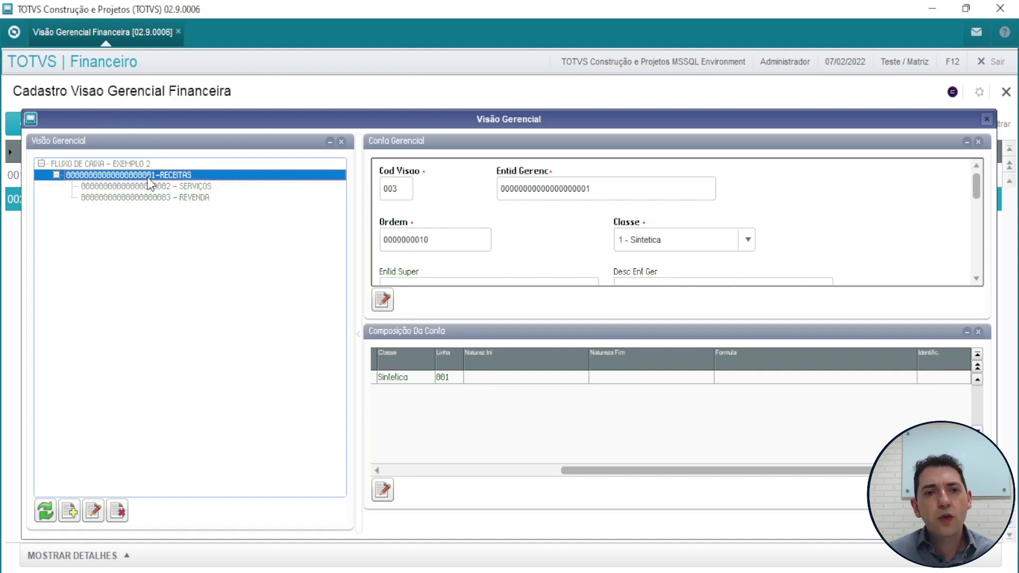
pyautogui.click(134, 166)
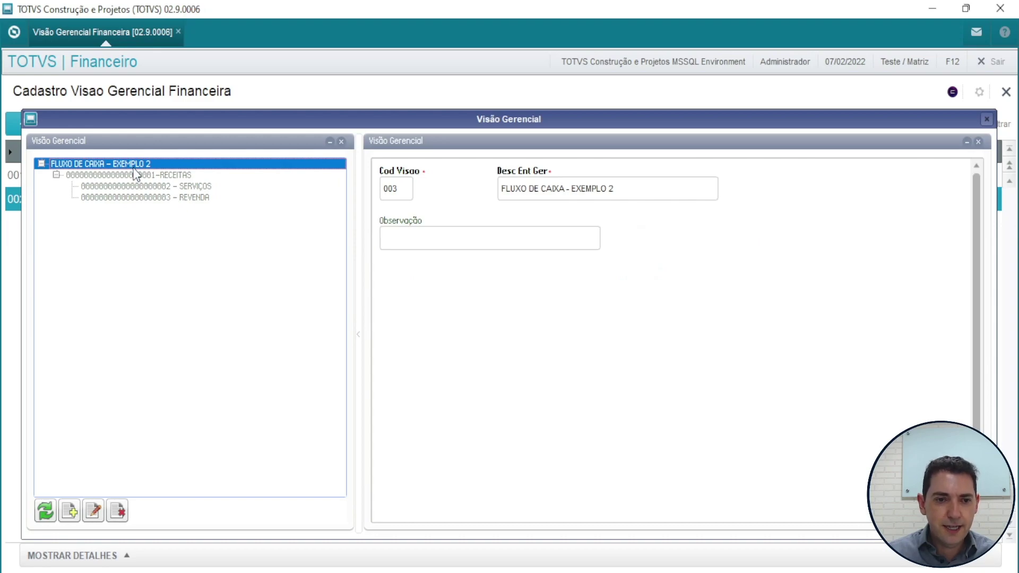
pyautogui.click(69, 511)
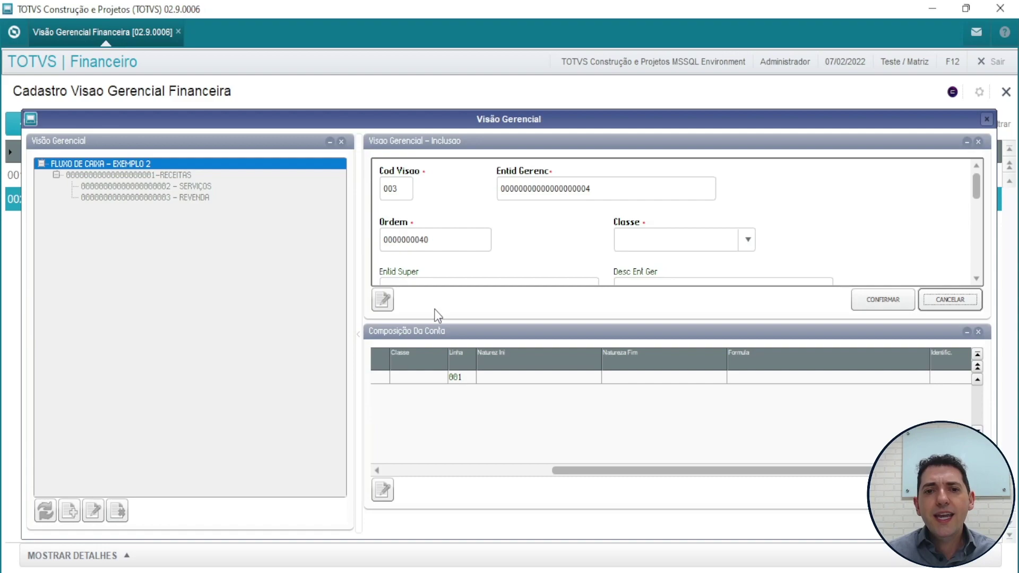
pyautogui.click(656, 242)
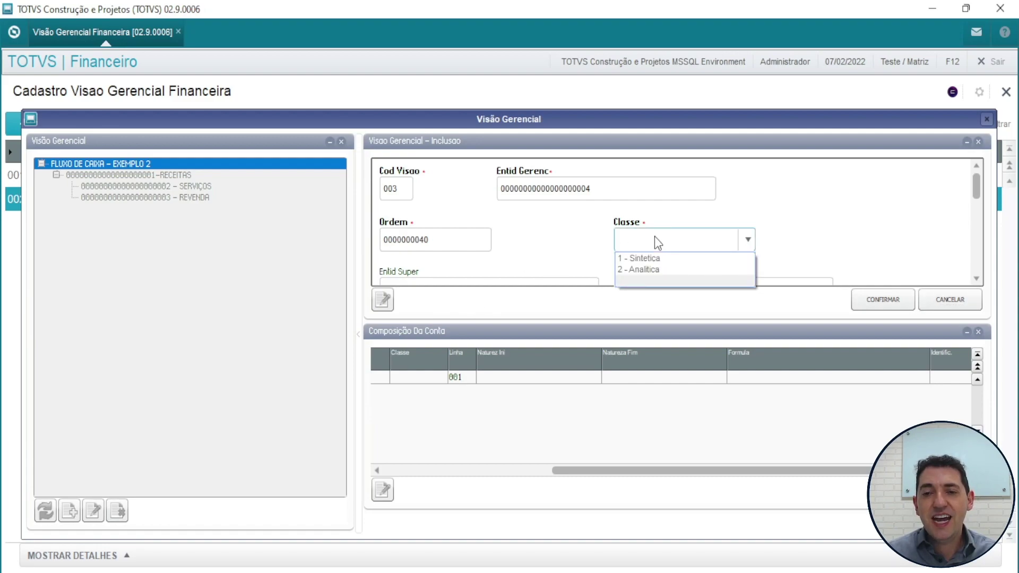